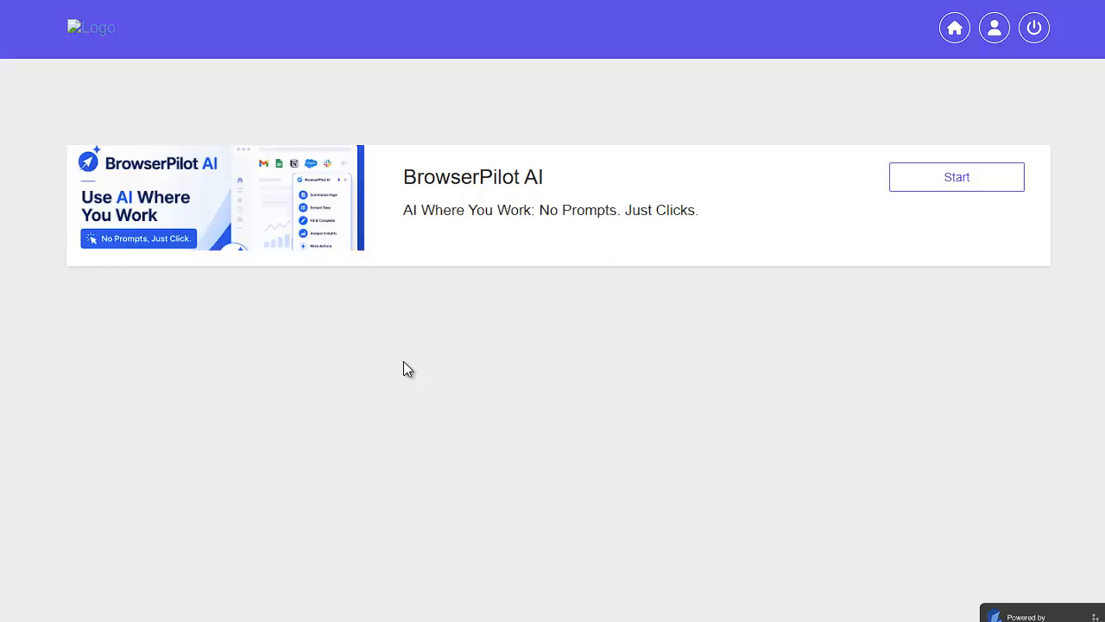
# Open the BrowserPilot AI product page and save its zip file through the download link
pyautogui.click(991, 188)
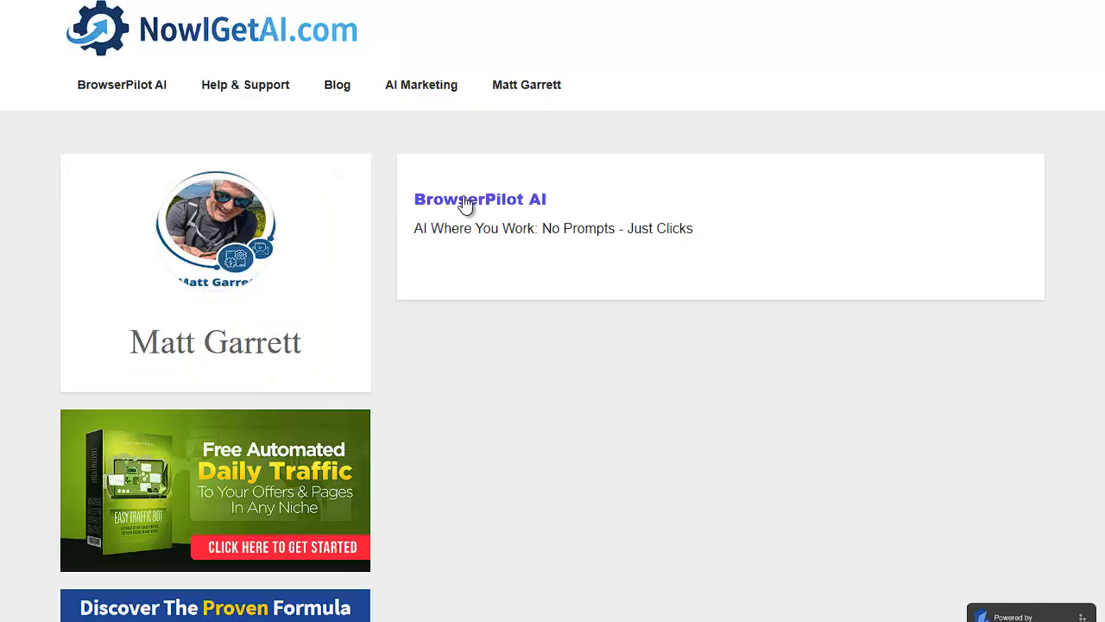
pyautogui.click(467, 202)
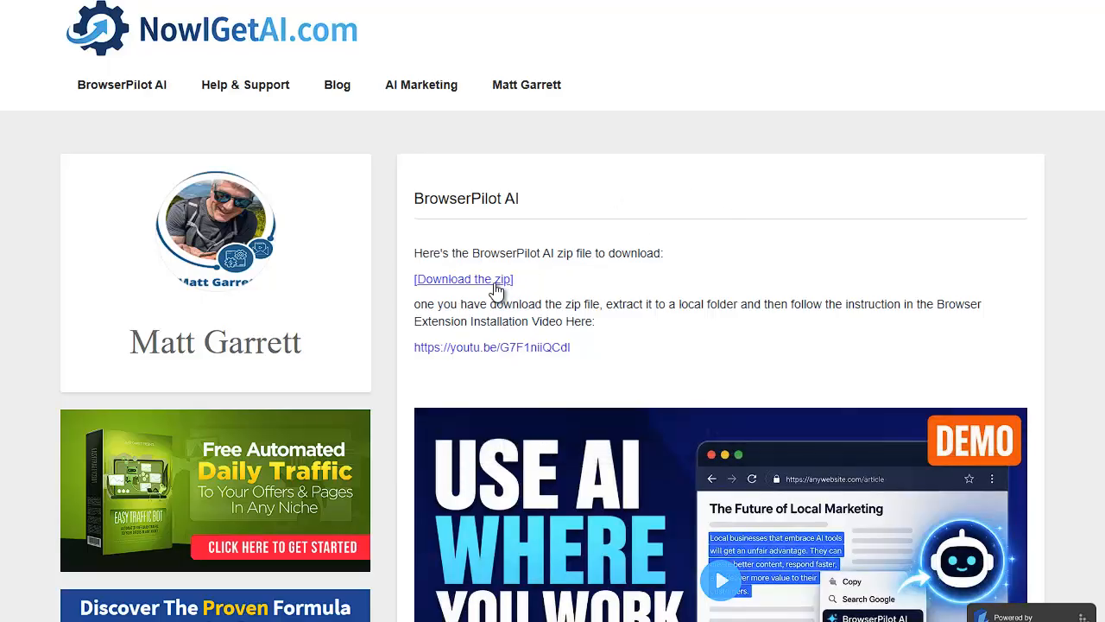
pyautogui.rightClick(499, 285)
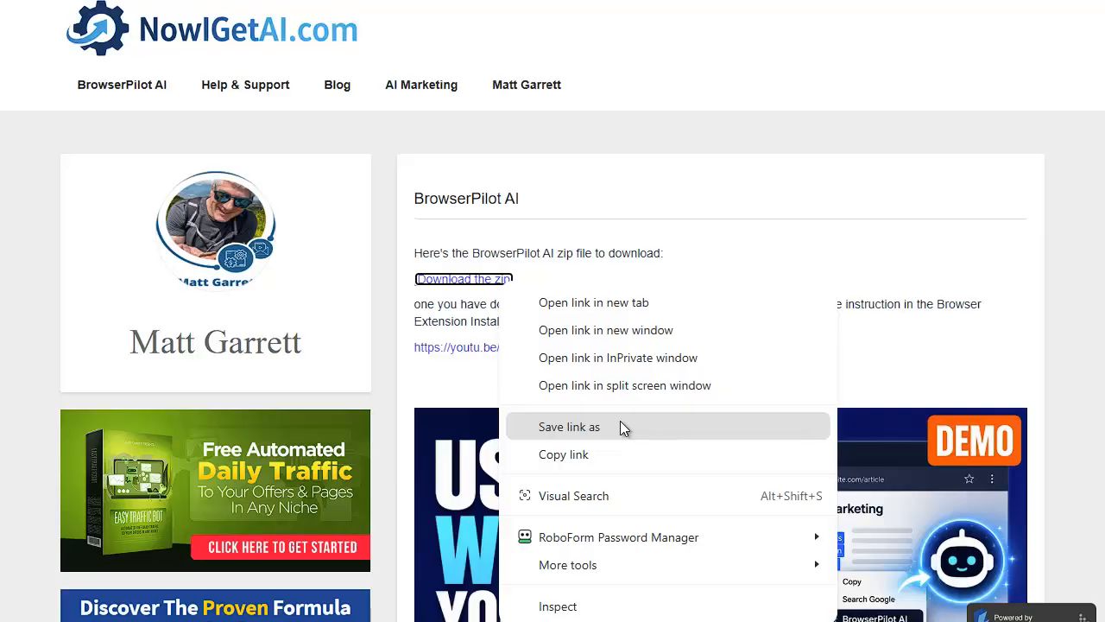
pyautogui.click(620, 423)
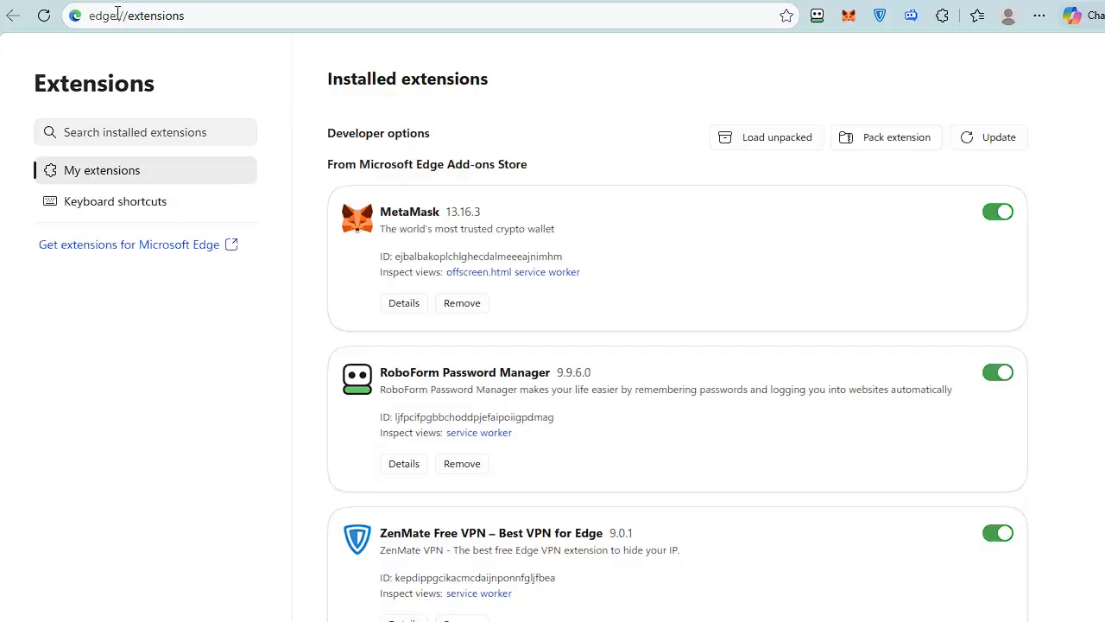
# Load the unpacked extension folder AIWhwereYouWork-Repurpose from JM-PromptKernal on the edge://extensions page
pyautogui.click(119, 15)
pyautogui.click(120, 16)
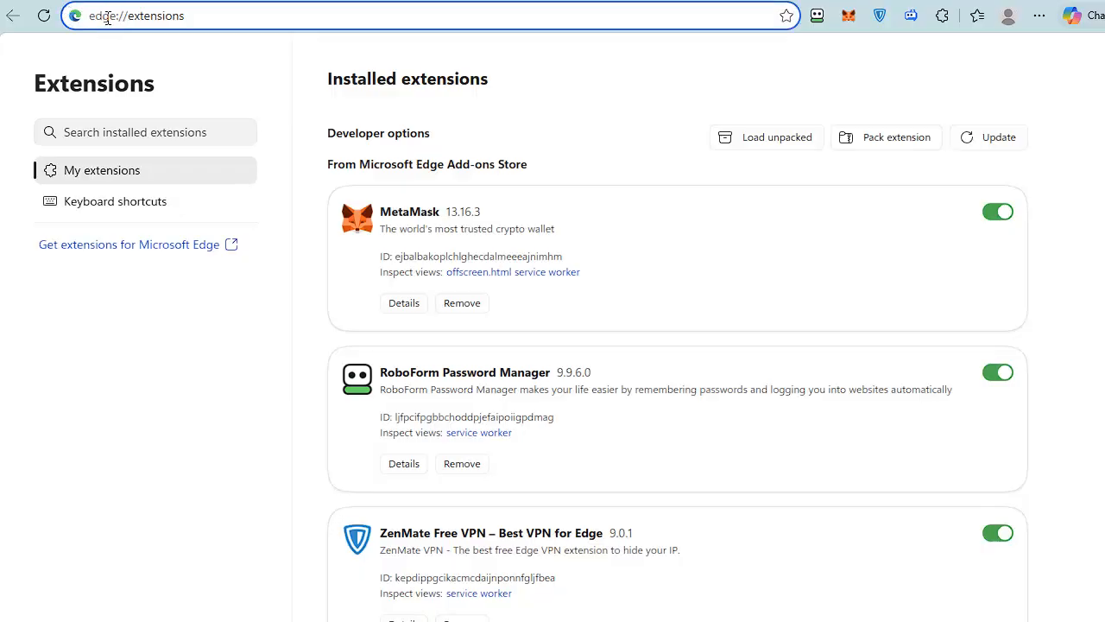
pyautogui.click(1096, 147)
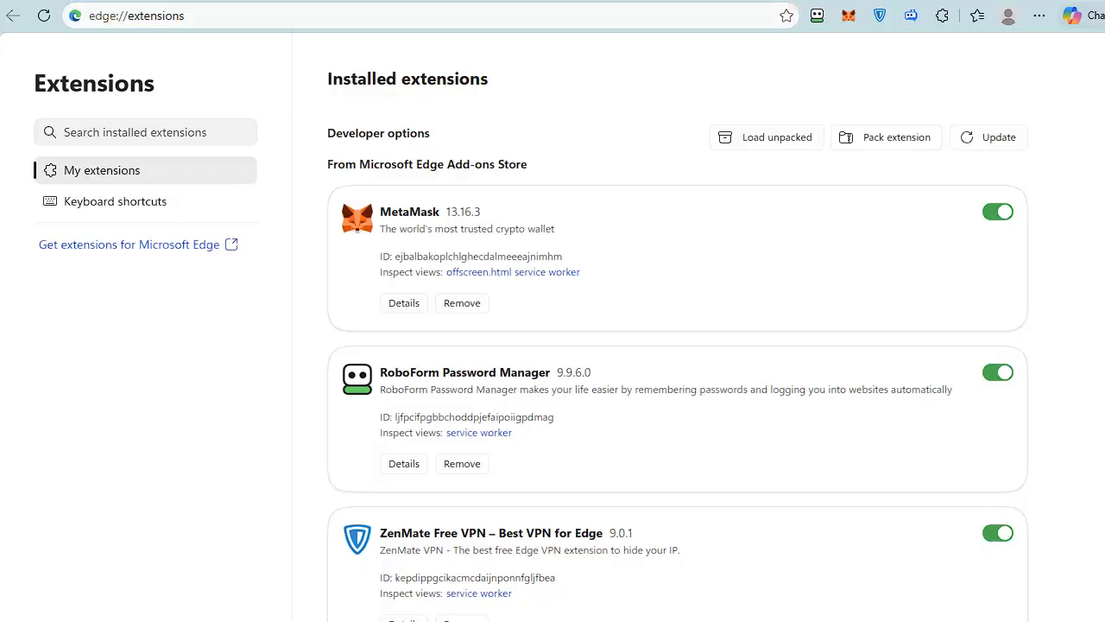
pyautogui.click(768, 151)
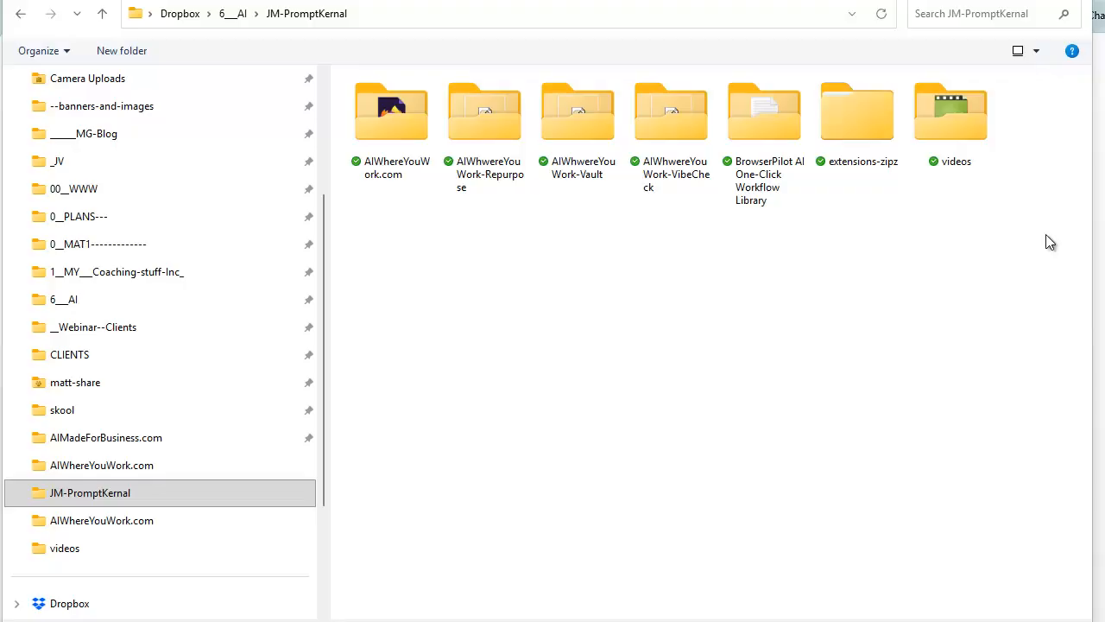
pyautogui.click(480, 128)
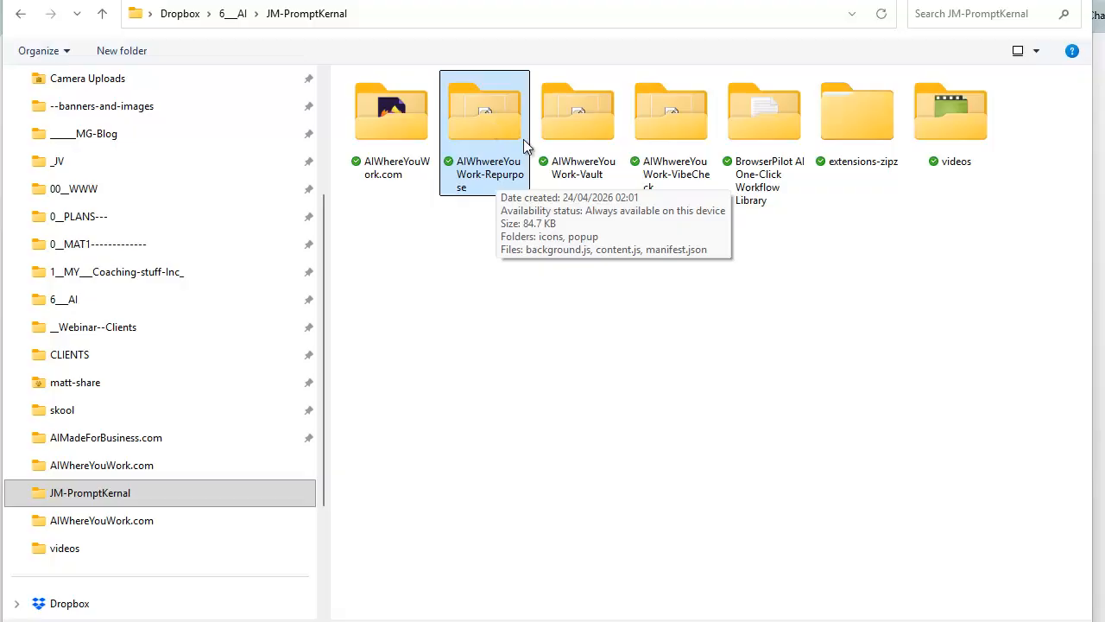
pyautogui.moveTo(892, 620); pyautogui.dragTo(878, 621)
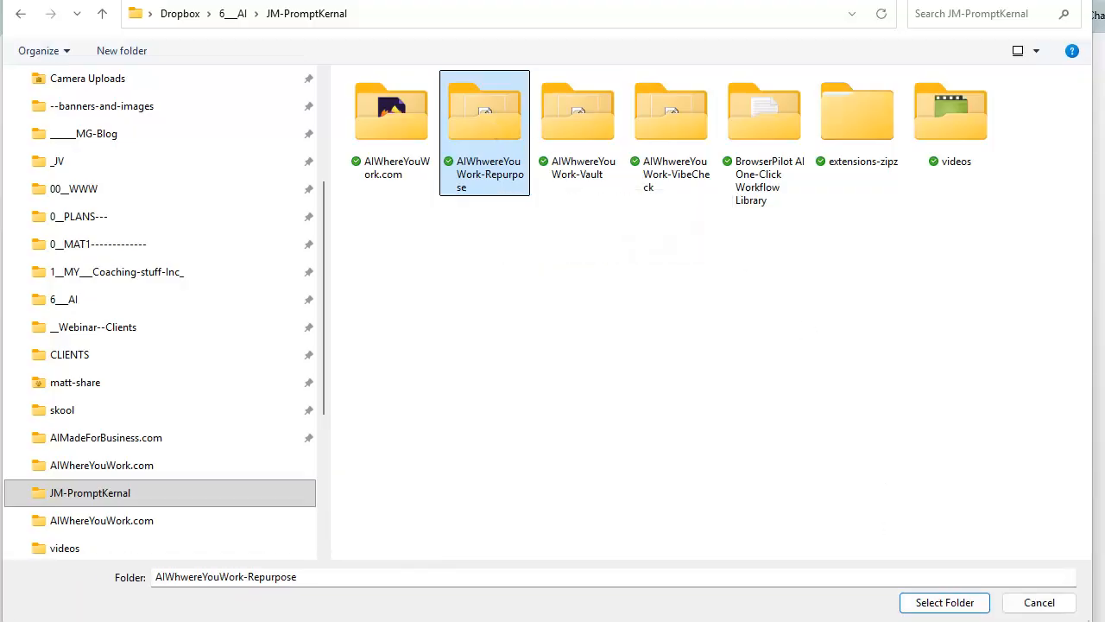
pyautogui.click(949, 597)
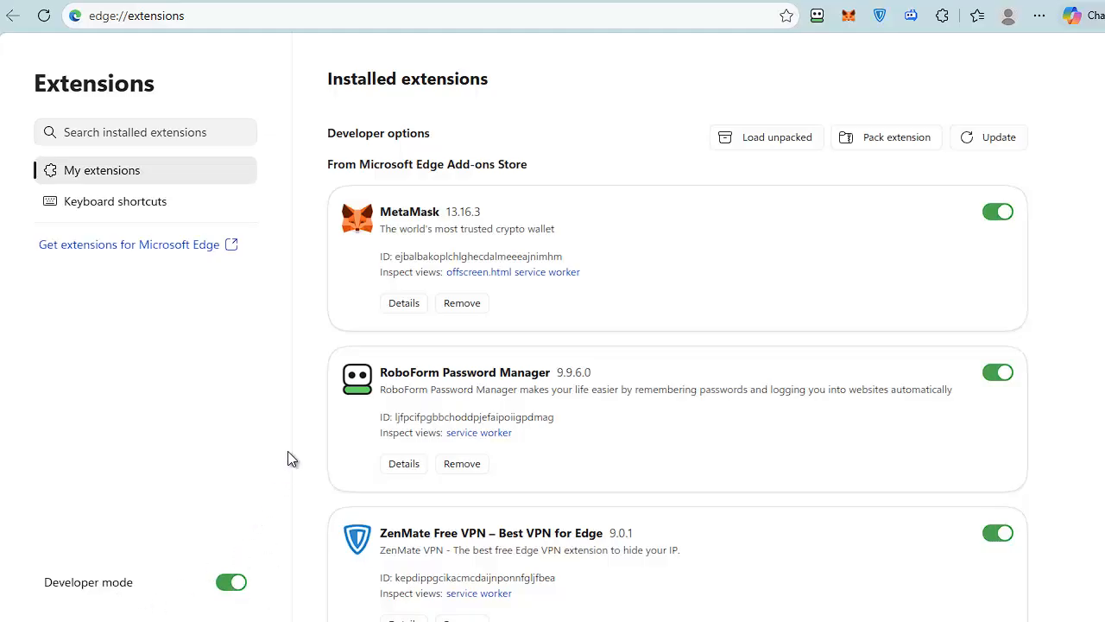
# Pin the AI Where You Work: Repurpose extension to the toolbar and place it between RoboForm and MetaMask
pyautogui.scroll(-4, 269, 442)
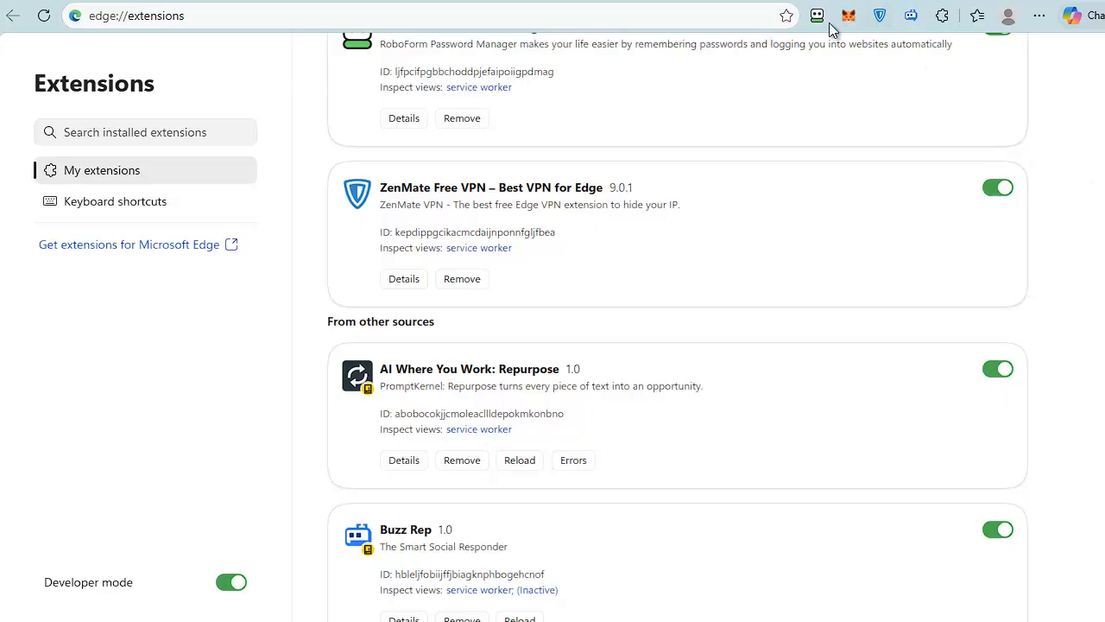
pyautogui.click(942, 19)
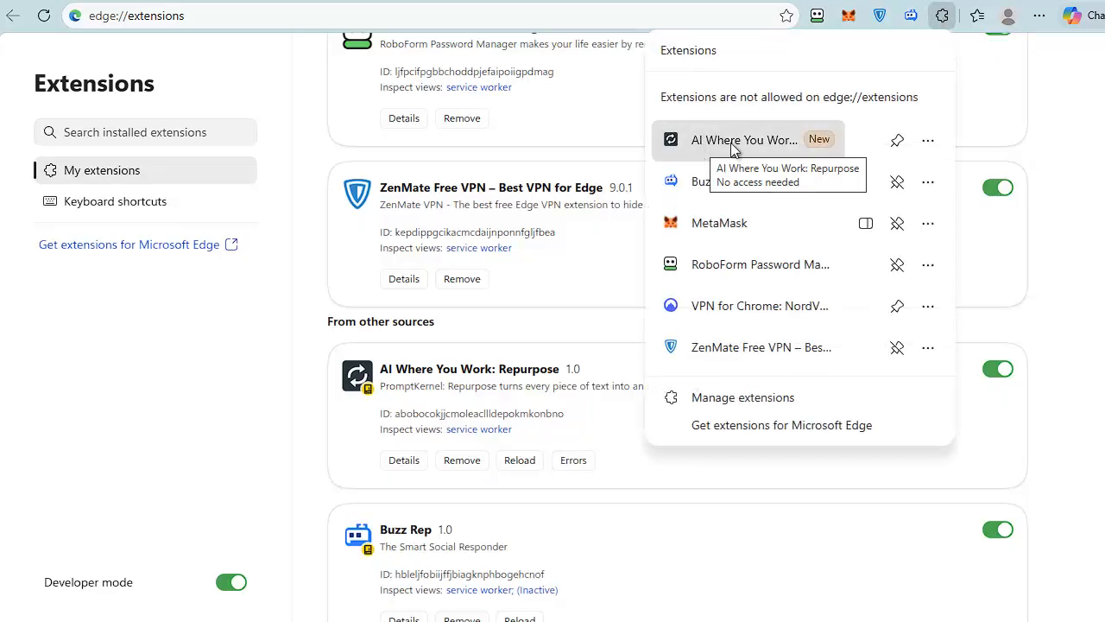
pyautogui.click(897, 142)
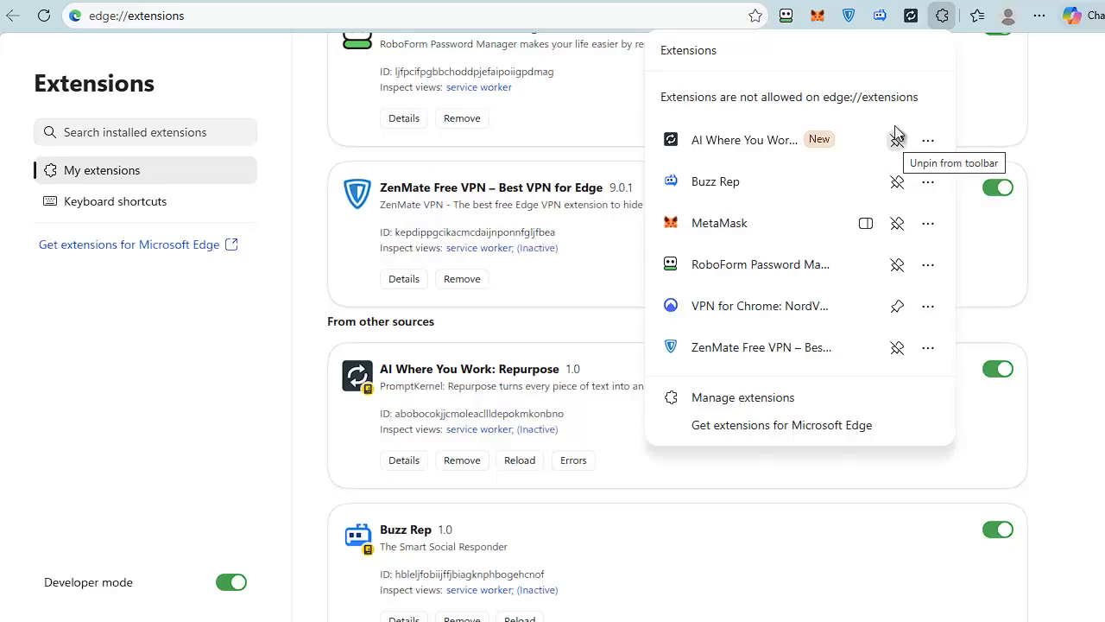
pyautogui.moveTo(908, 18); pyautogui.dragTo(814, 18)
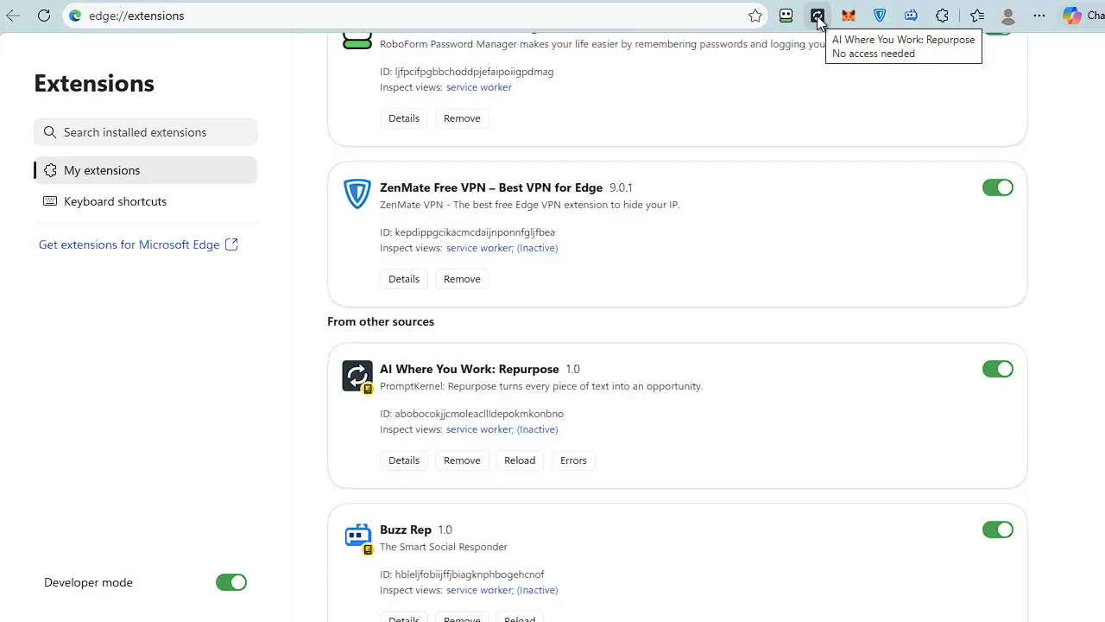
# Load the unpacked extension folder AIWhwereYouWork-VibeCheck from JM-PromptKernal and check its entry among the installed extensions
pyautogui.scroll(4, 1100, 172)
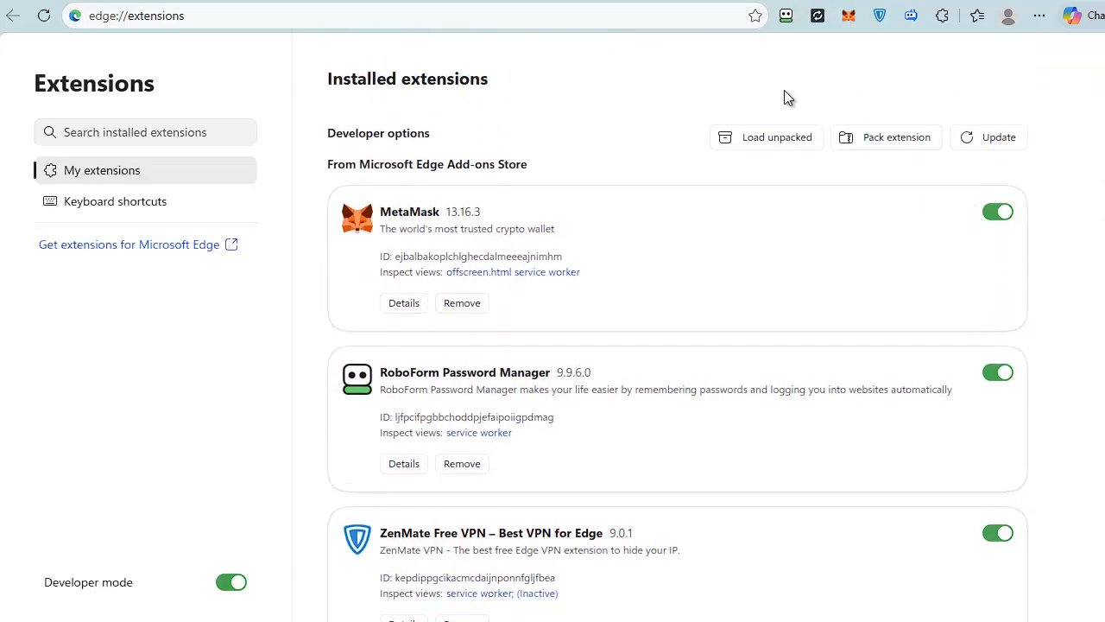
pyautogui.click(761, 138)
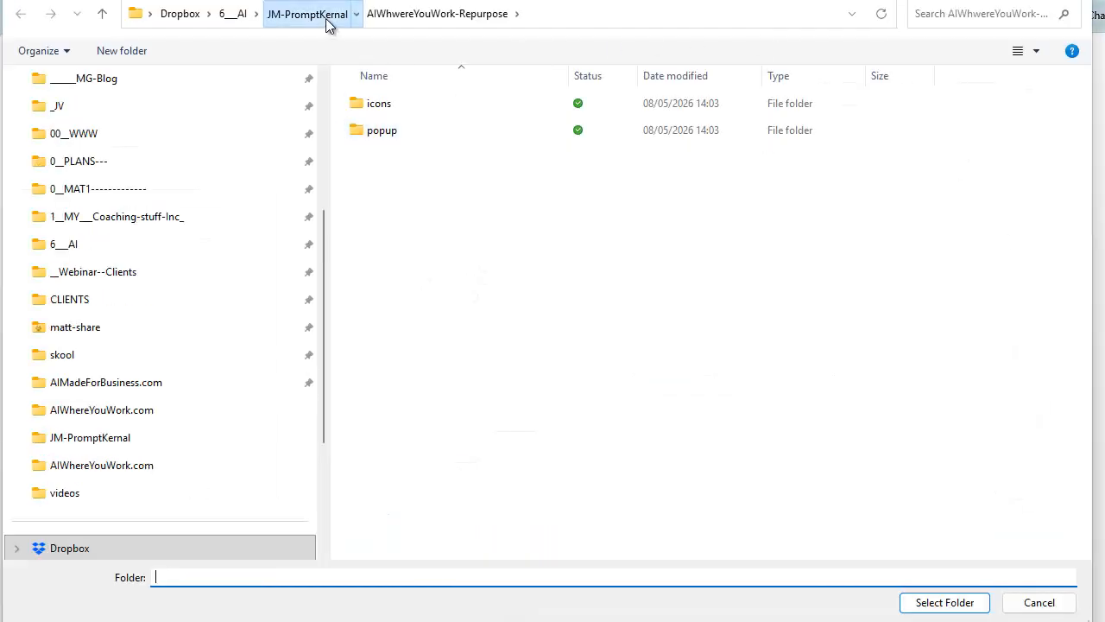
pyautogui.click(307, 14)
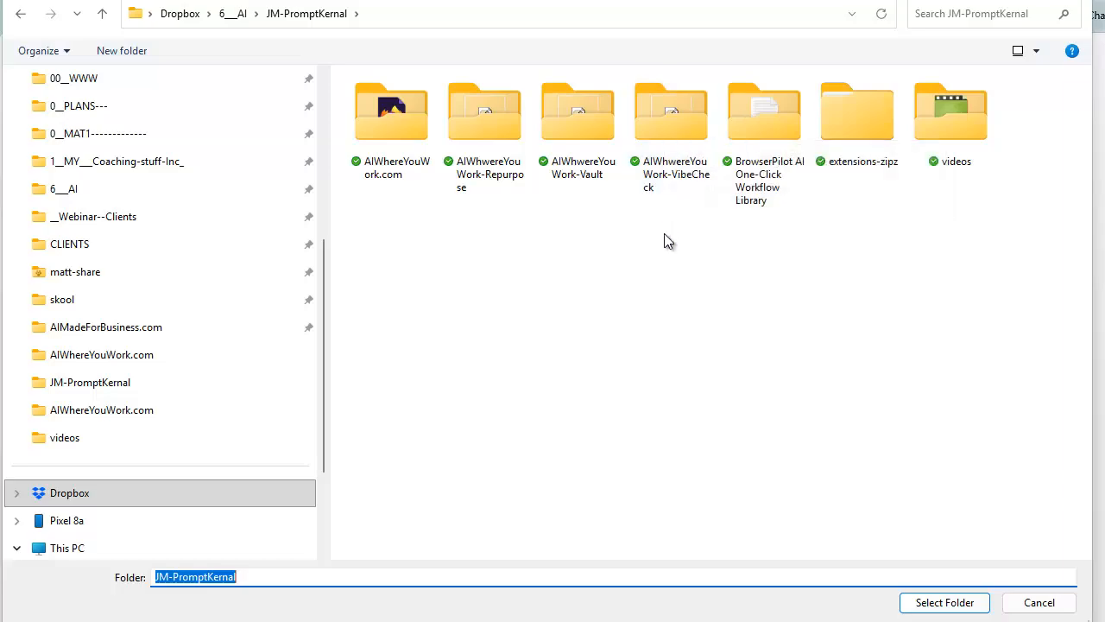
pyautogui.click(673, 115)
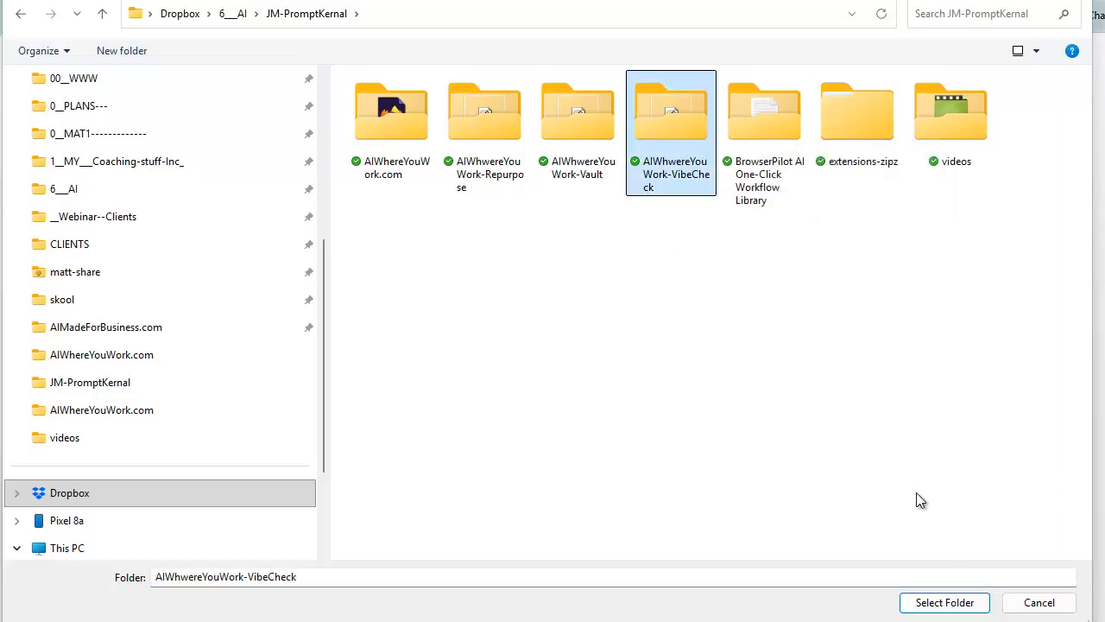
pyautogui.click(945, 602)
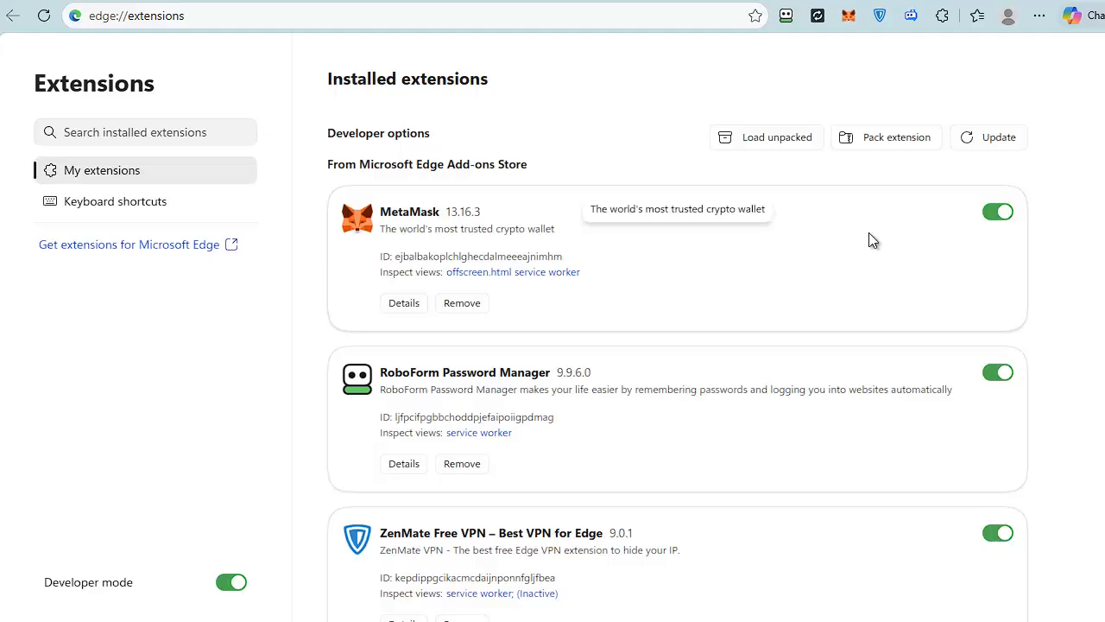
pyautogui.scroll(-5, 864, 235)
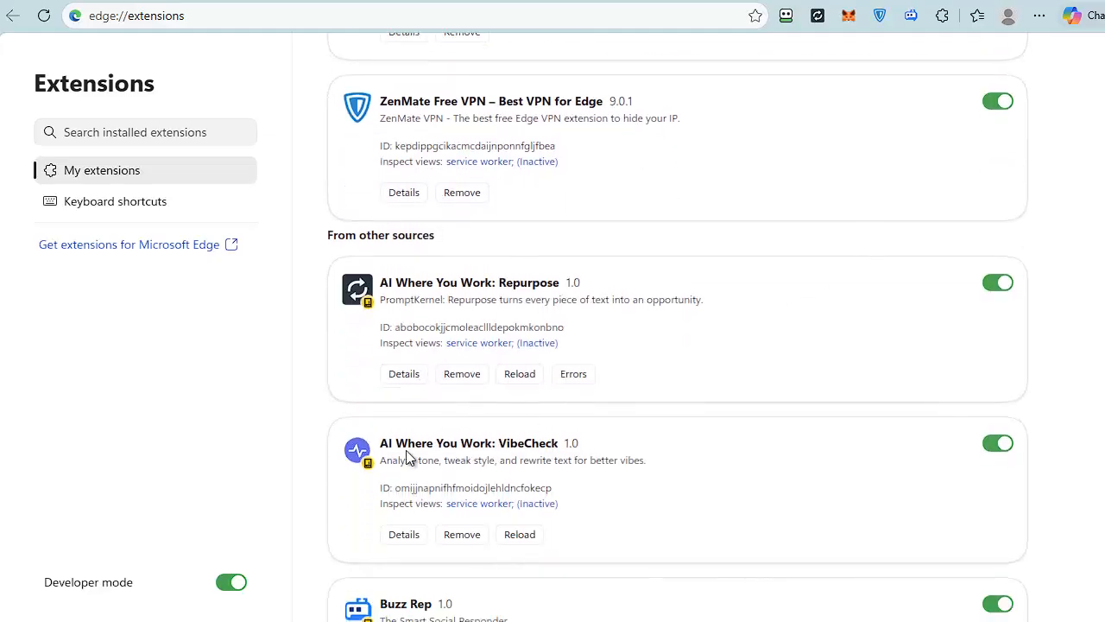
# Load the unpacked extension folder AIWhwereYouWork-Vault from JM-PromptKernal and check its entry among the installed extensions
pyautogui.scroll(5, 882, 321)
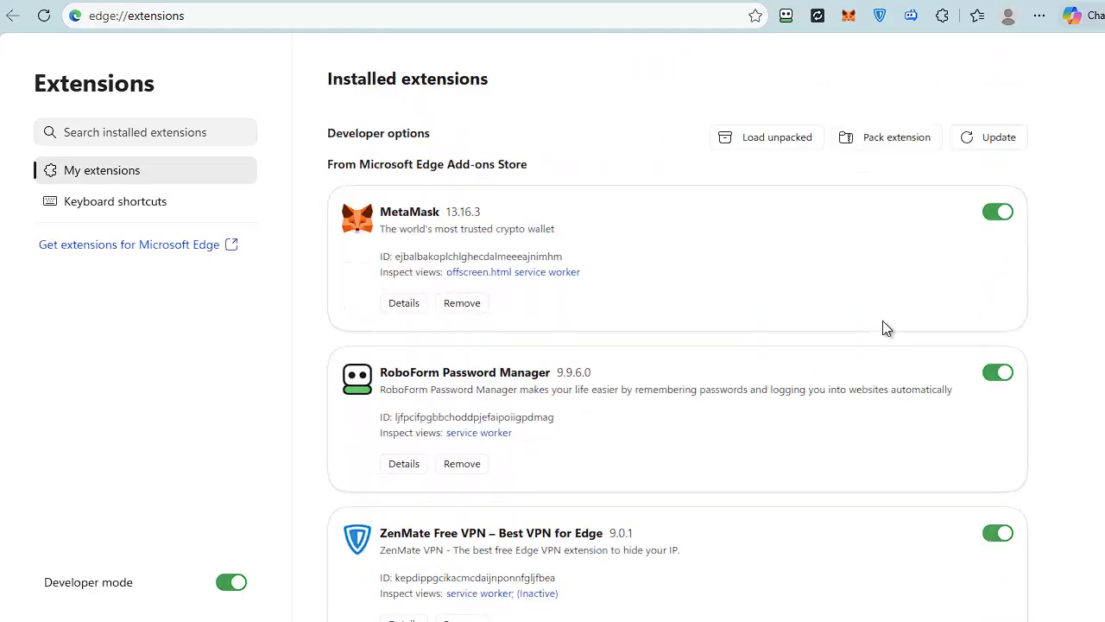
pyautogui.click(784, 141)
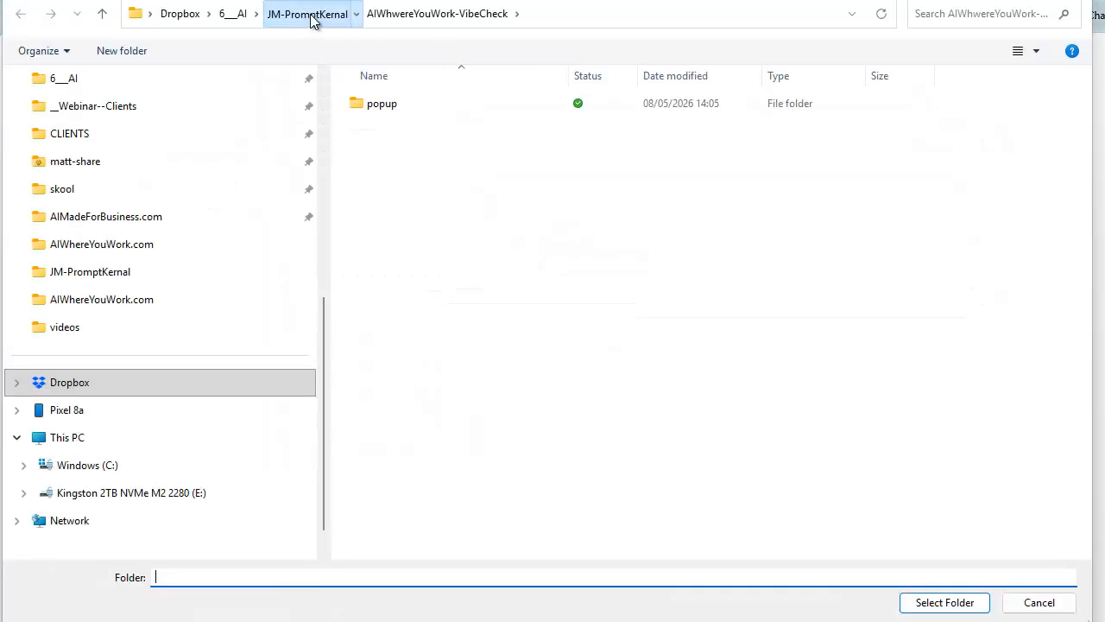
pyautogui.click(311, 16)
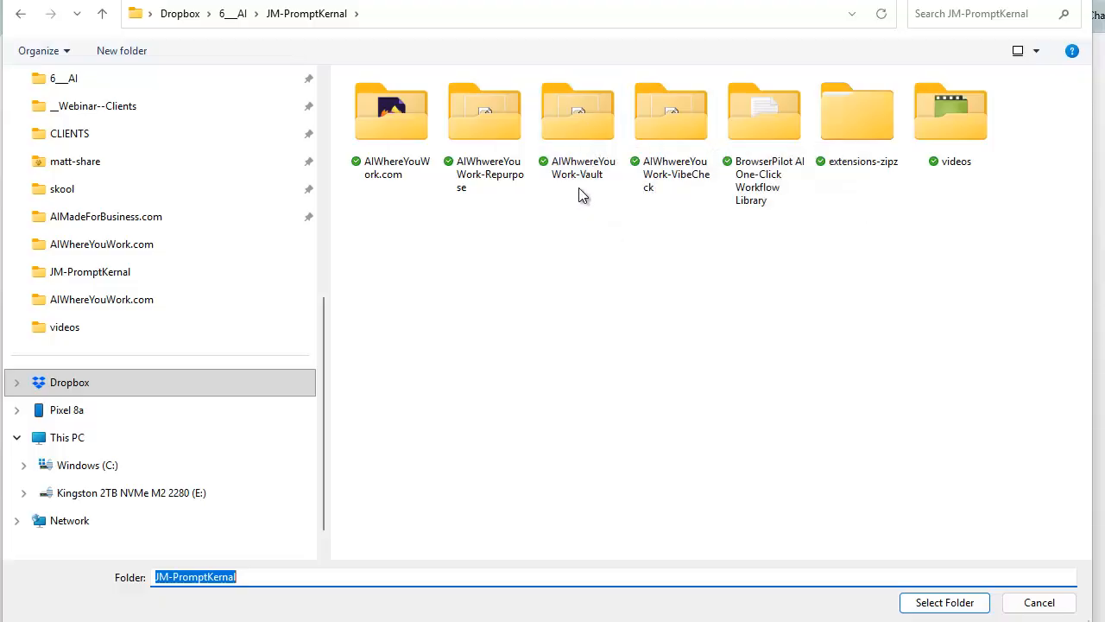
pyautogui.click(585, 130)
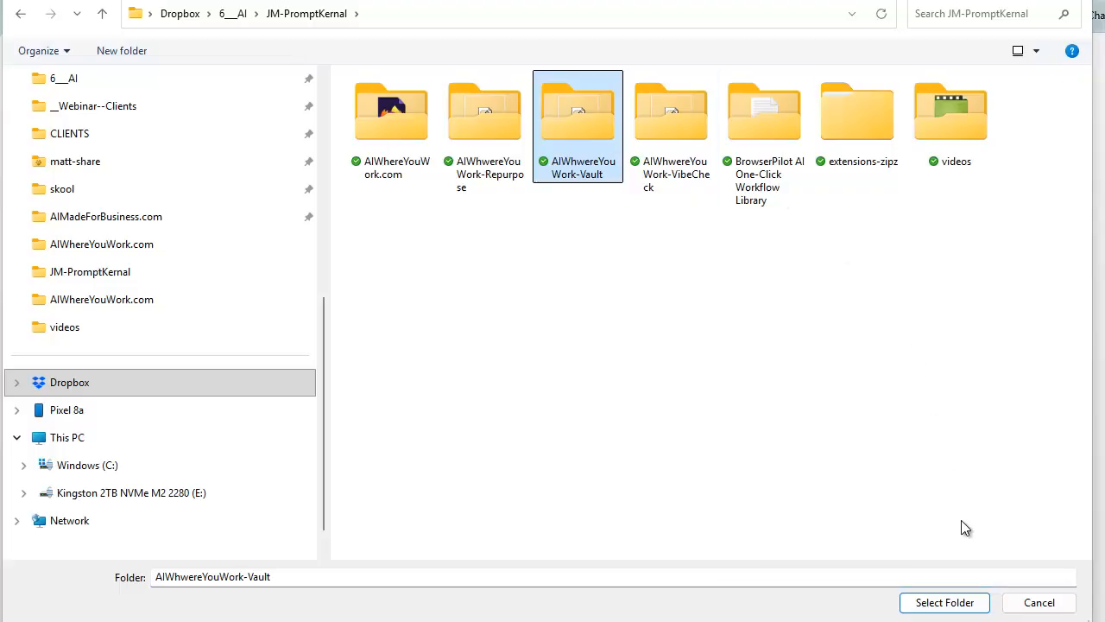
pyautogui.click(945, 602)
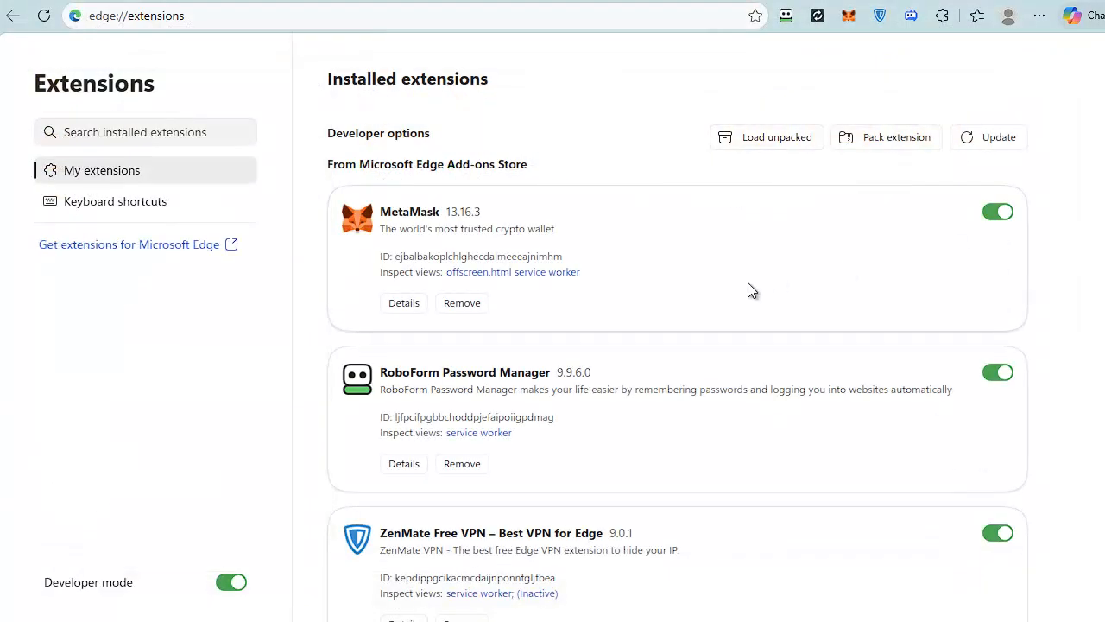
pyautogui.scroll(-5, 747, 284)
pyautogui.scroll(-1, 748, 283)
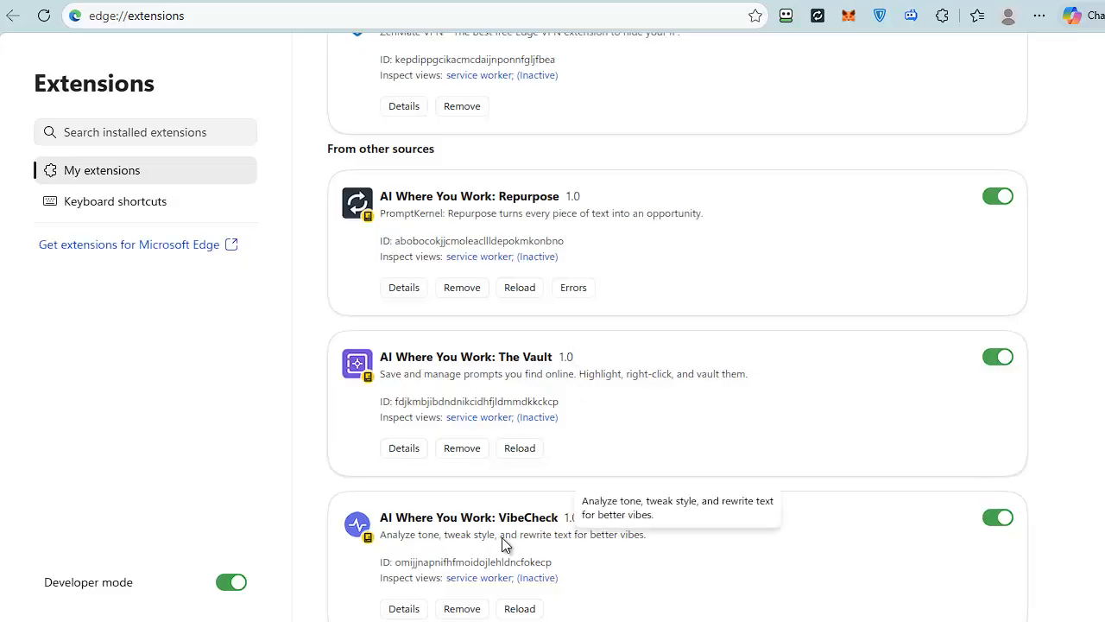
# Pin the AI Where You Work extensions The Vault and VibeCheck to the browser toolbar
pyautogui.scroll(5, 833, 251)
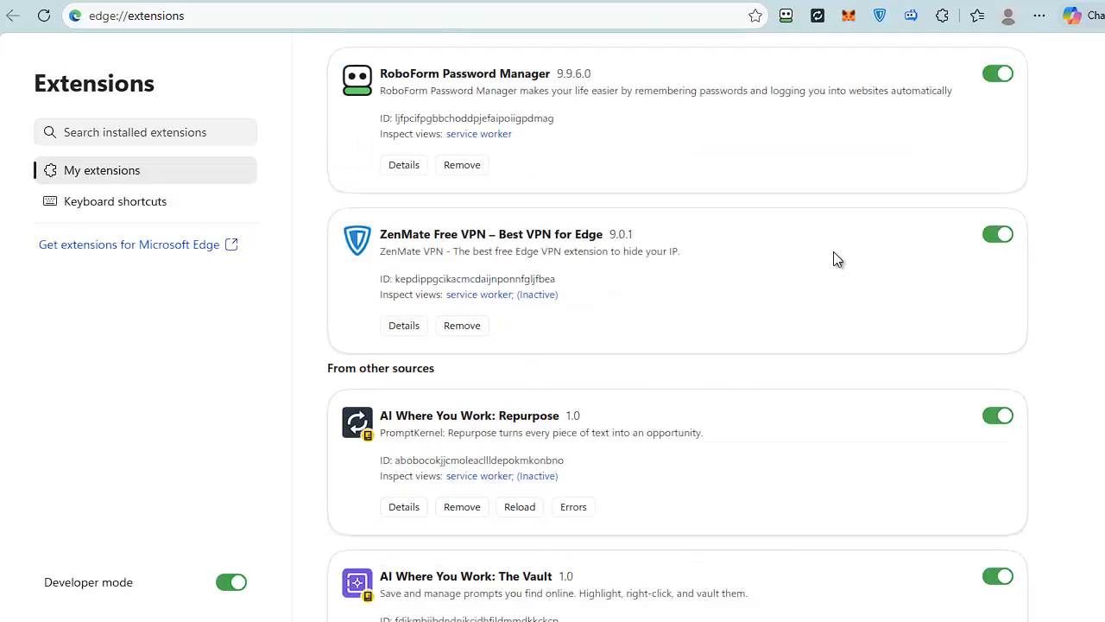
pyautogui.click(942, 17)
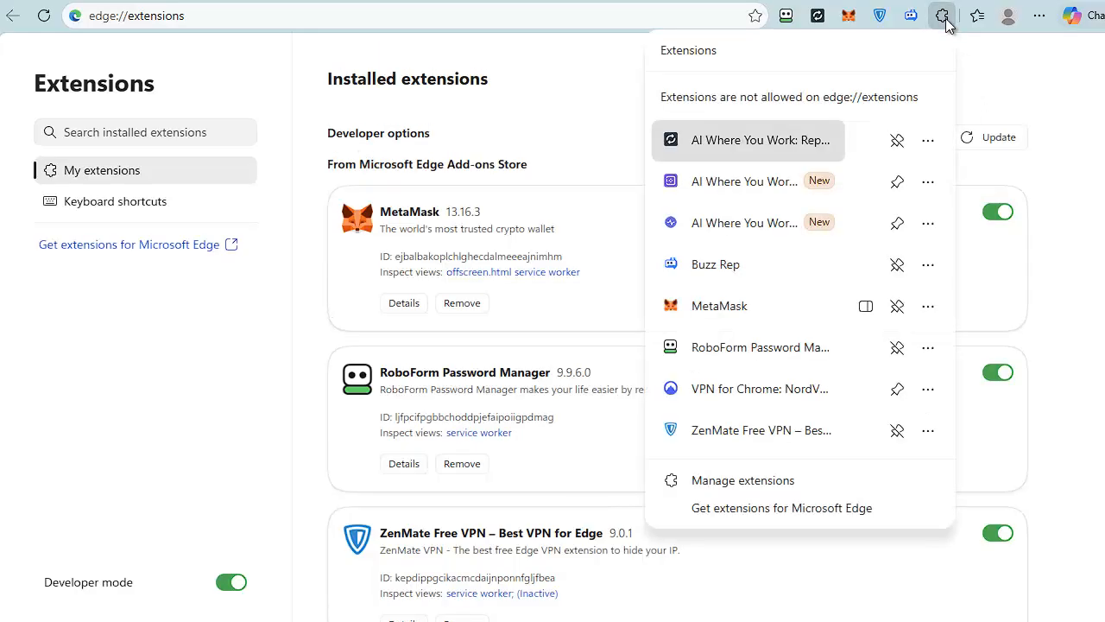
pyautogui.click(898, 181)
pyautogui.click(898, 224)
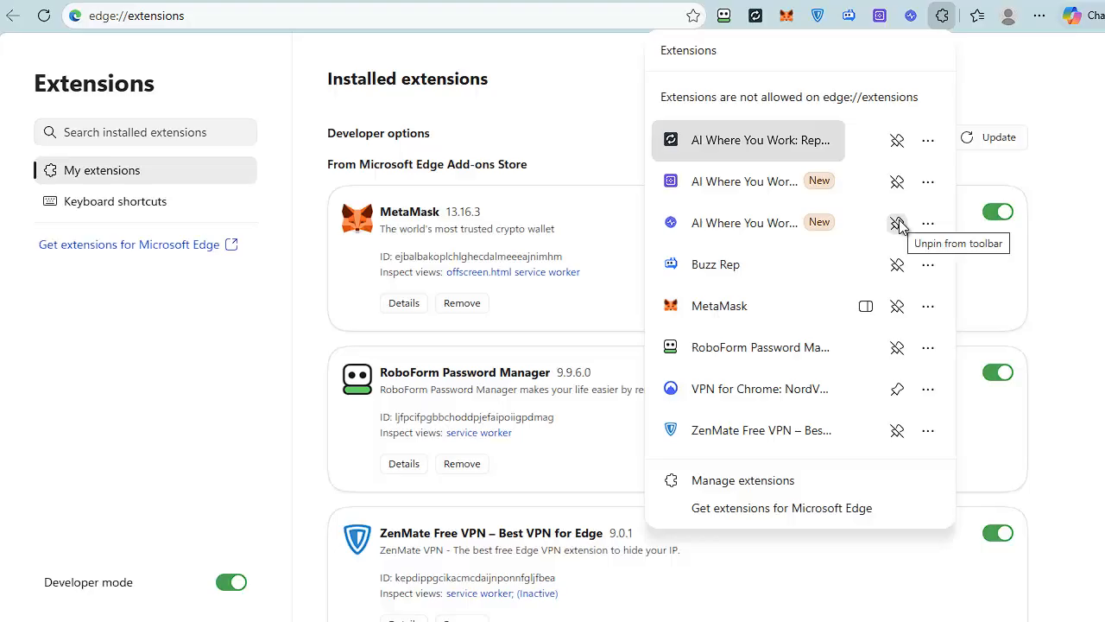
# Reorder the pinned extensions so VibeCheck and The Vault follow Repurpose, in that order, ahead of MetaMask
pyautogui.moveTo(880, 16); pyautogui.dragTo(790, 23)
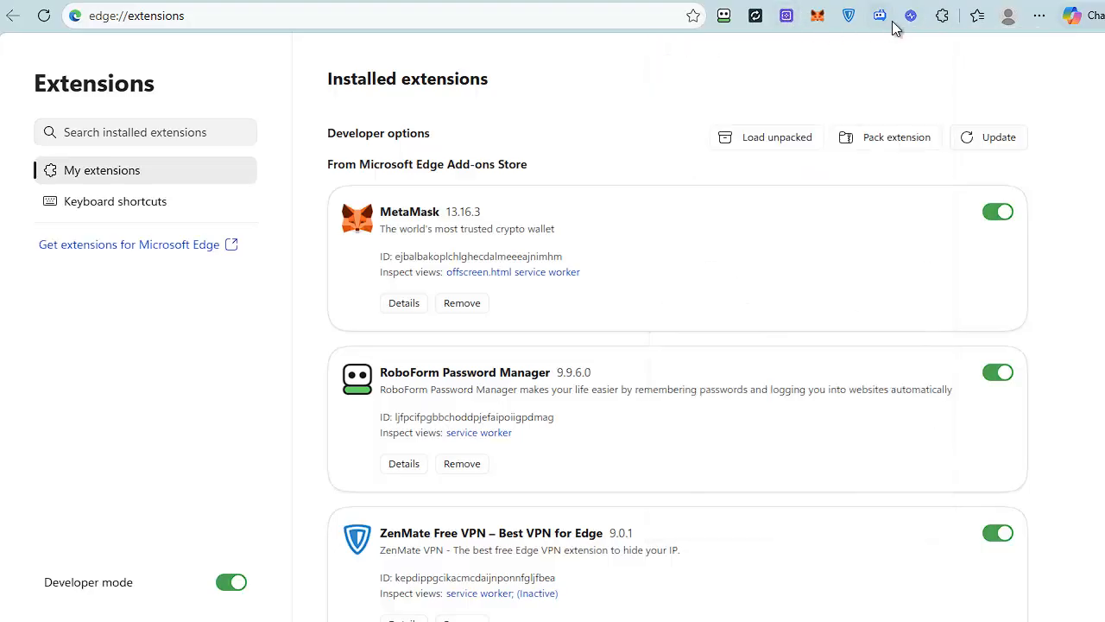
pyautogui.moveTo(910, 16); pyautogui.dragTo(817, 19)
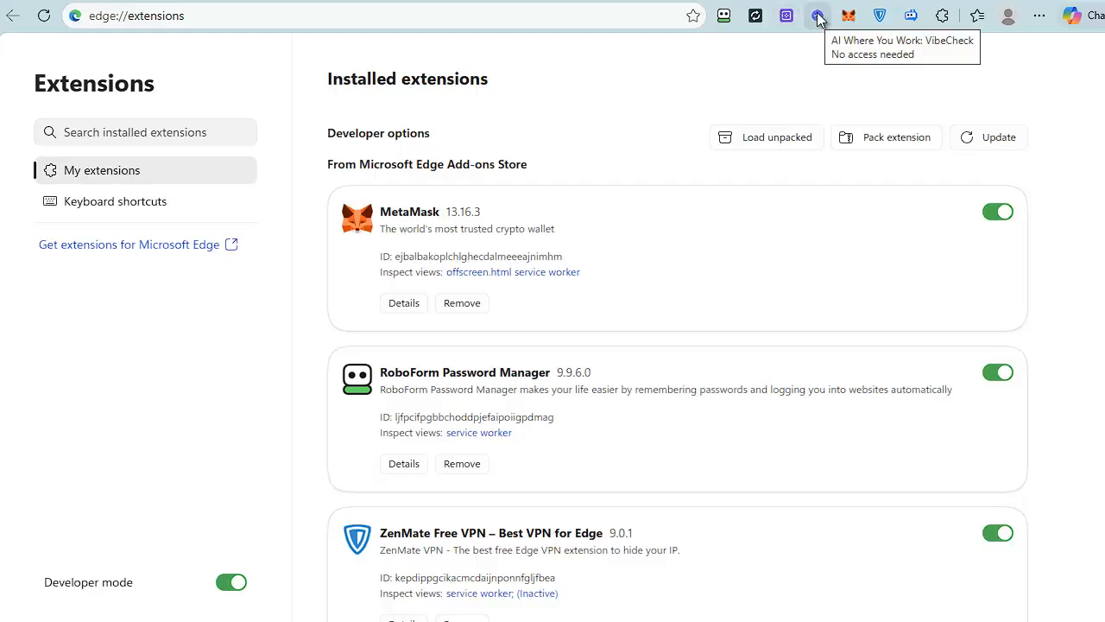
pyautogui.moveTo(818, 19); pyautogui.dragTo(787, 19)
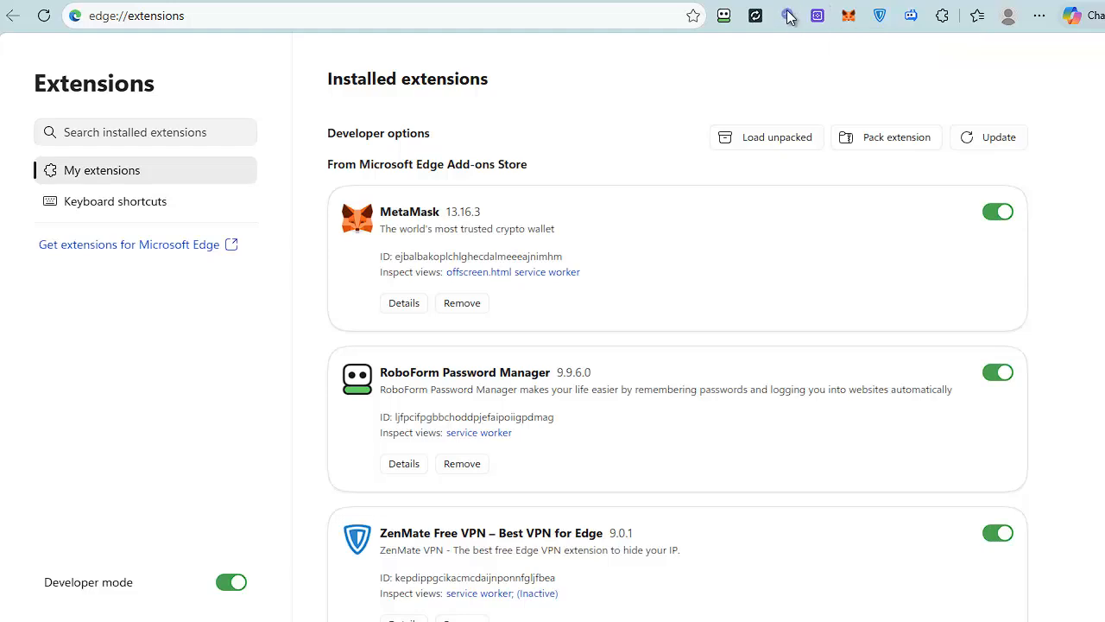
pyautogui.click(756, 16)
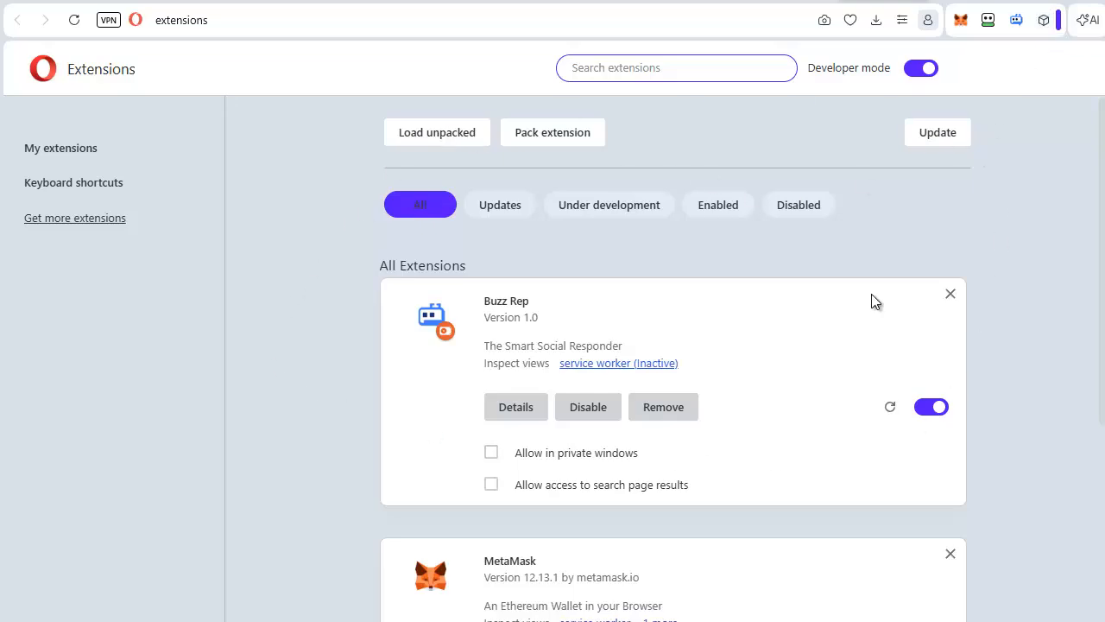
# Switch to Opera's extensions page and turn Developer mode off and back on
pyautogui.click(920, 76)
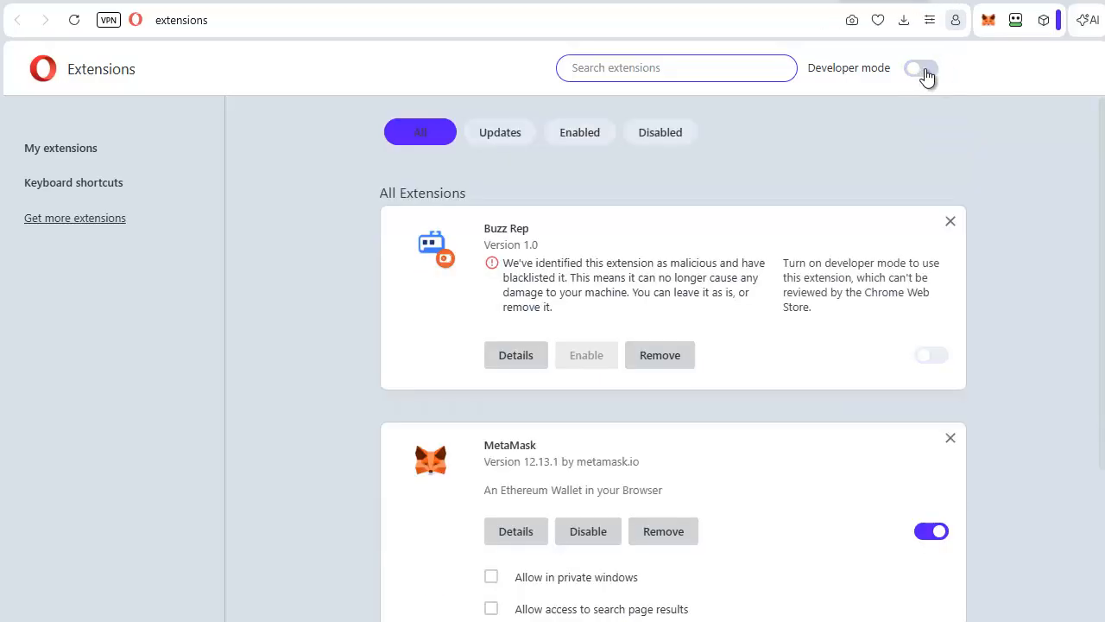
pyautogui.click(925, 77)
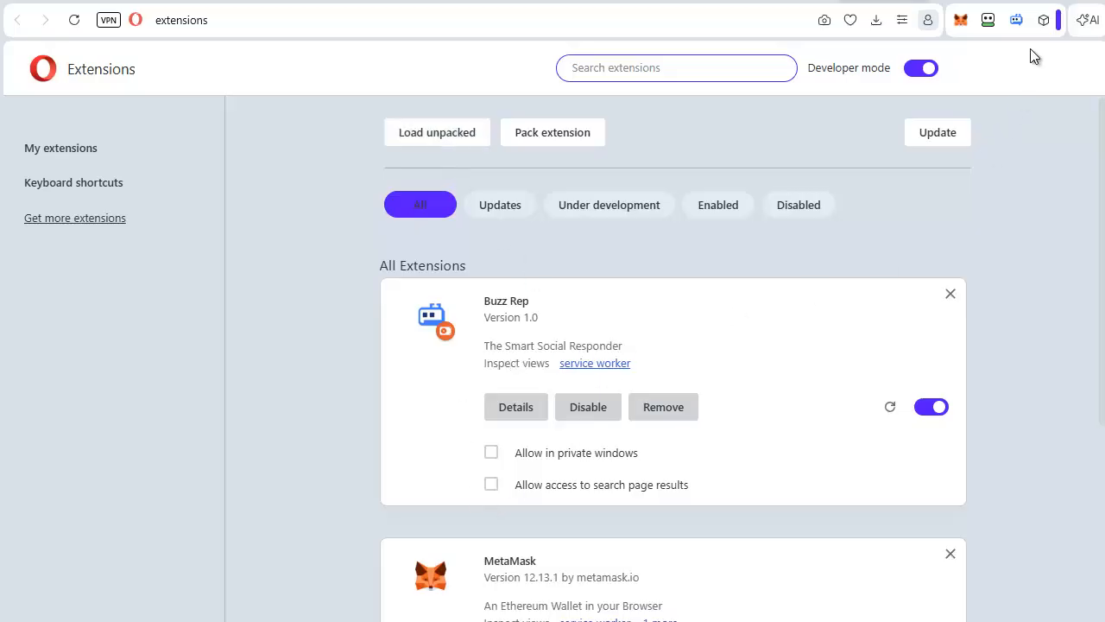
# Inspect the pin options in Opera's extensions list, and in Chrome's list for the AI Where You Work extensions
pyautogui.click(1042, 25)
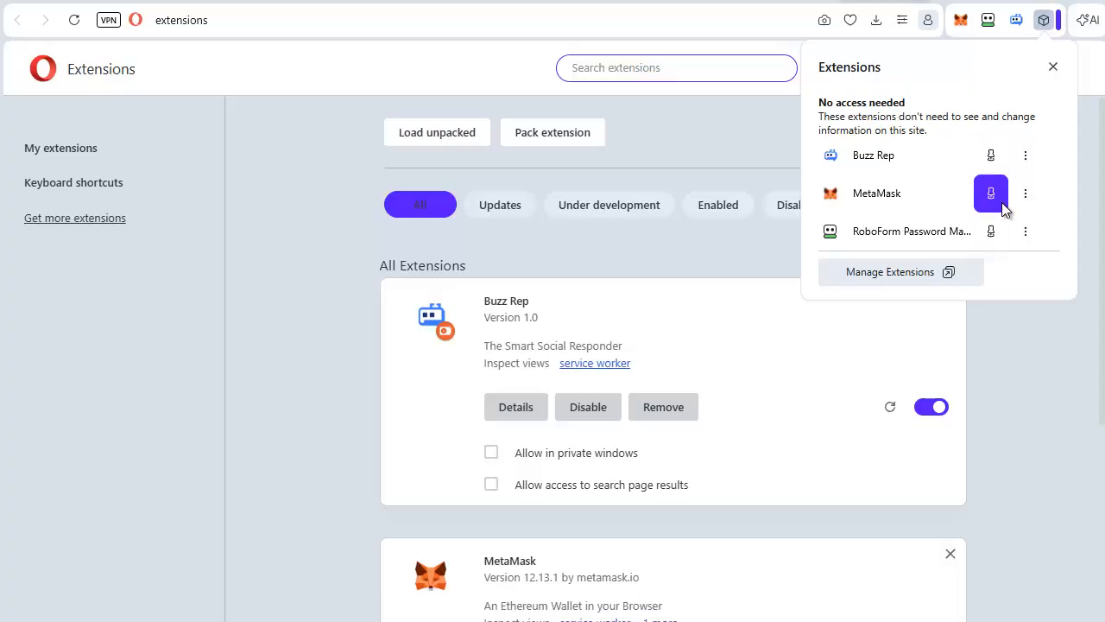
pyautogui.click(274, 284)
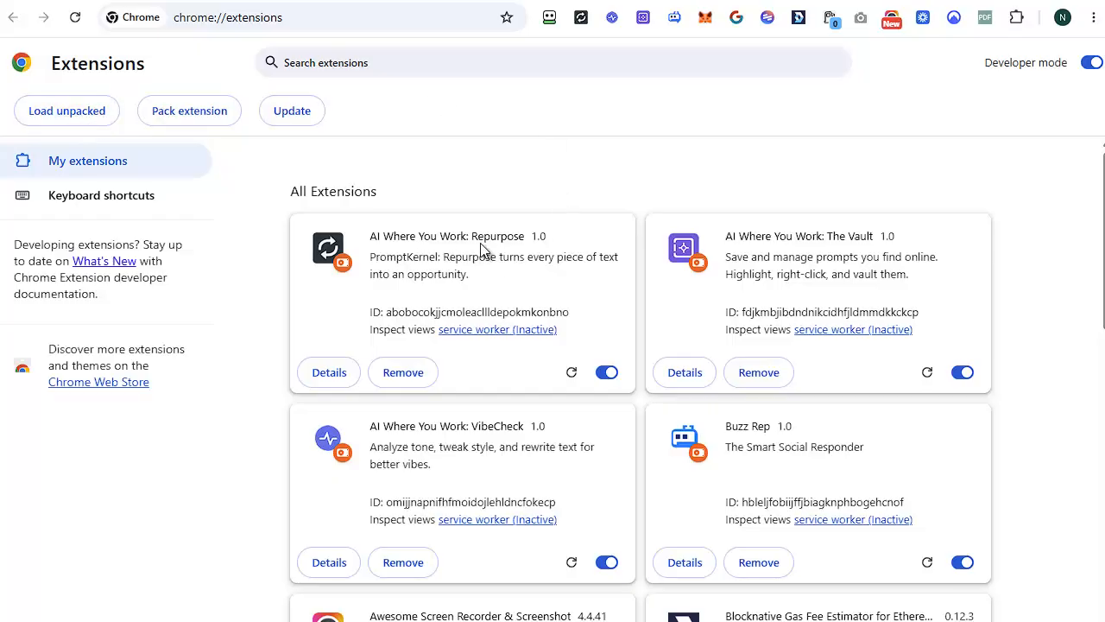
pyautogui.click(1017, 19)
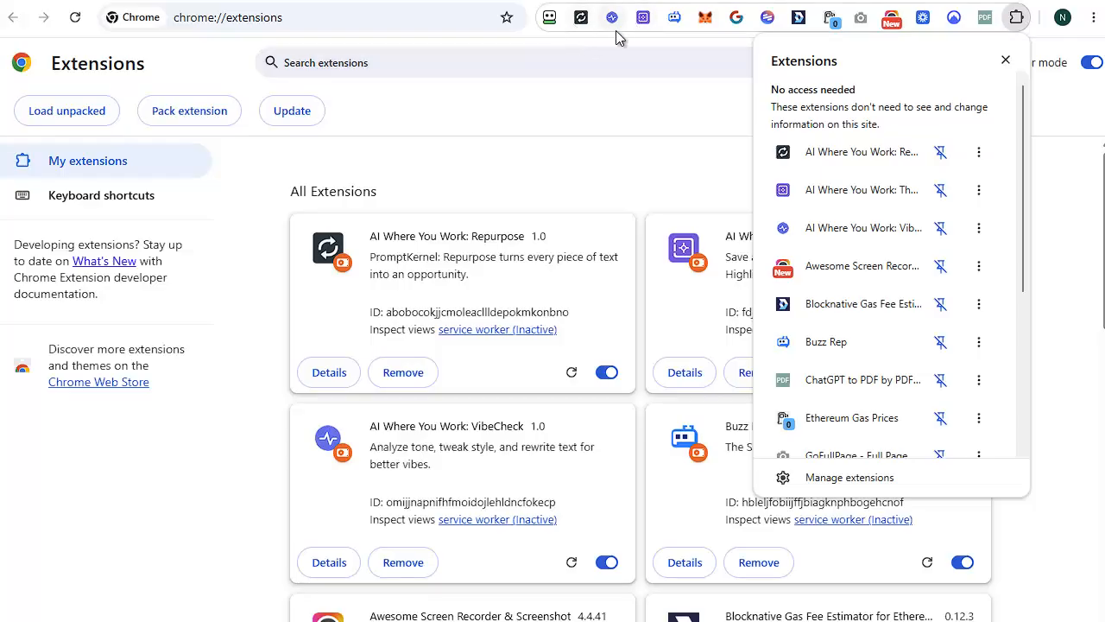
pyautogui.click(587, 116)
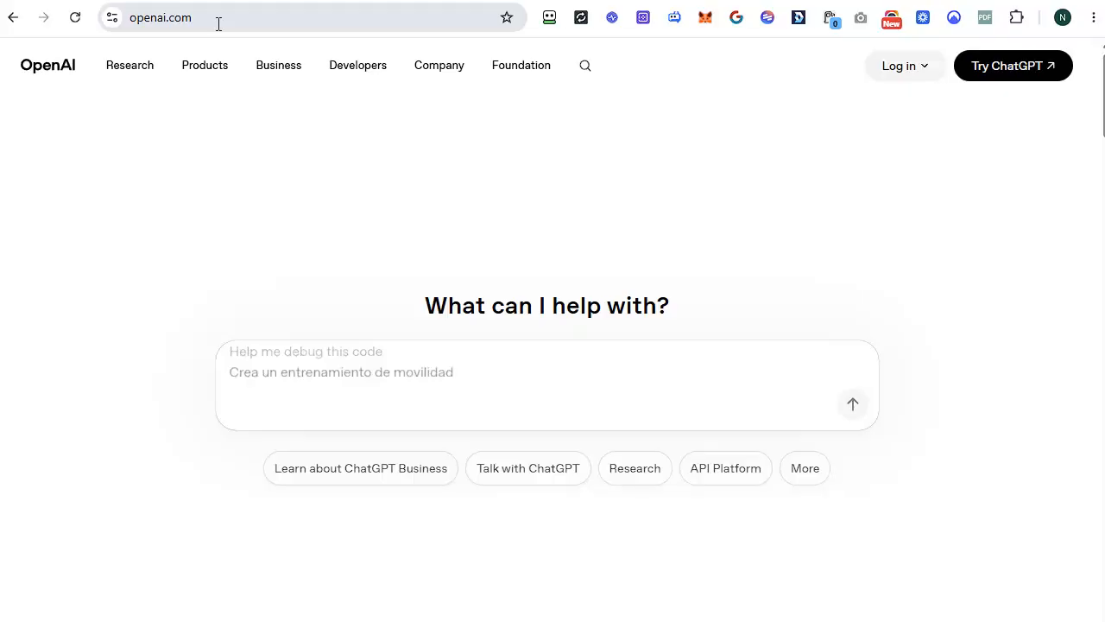
# Log in to the OpenAI API Platform from openai.com and create a secret key named AIWhereYouWork Extensions
pyautogui.click(903, 83)
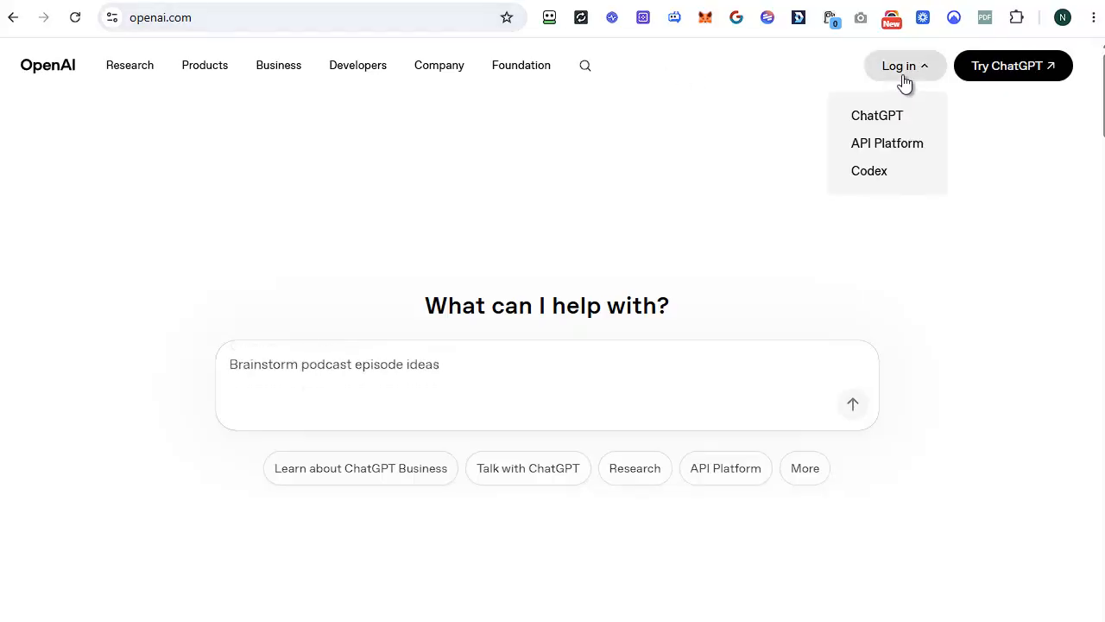
pyautogui.click(907, 150)
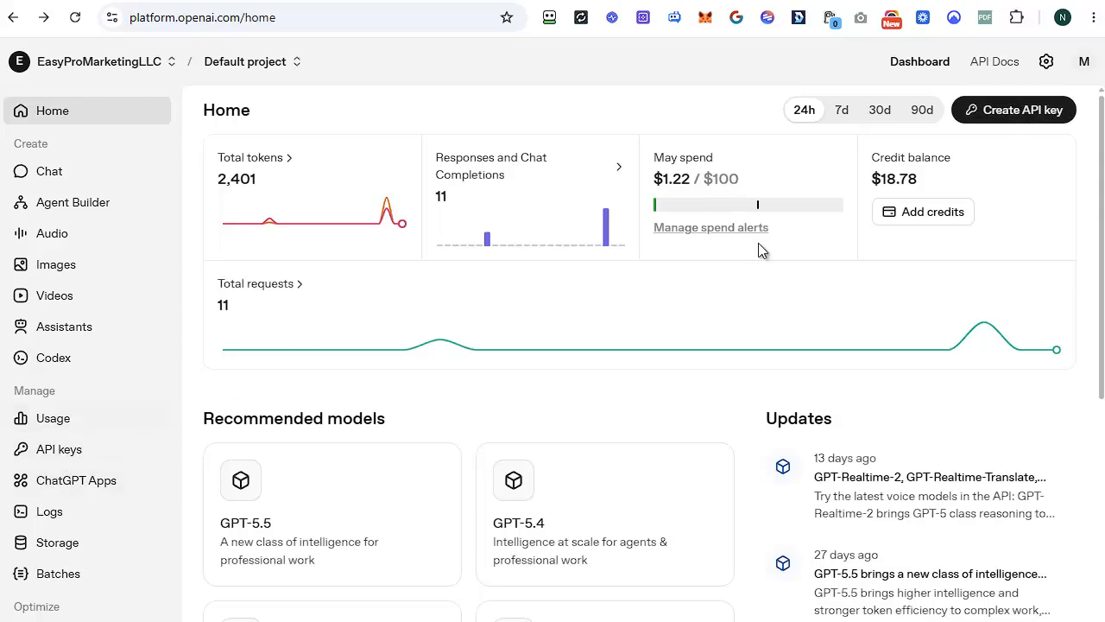
pyautogui.click(989, 112)
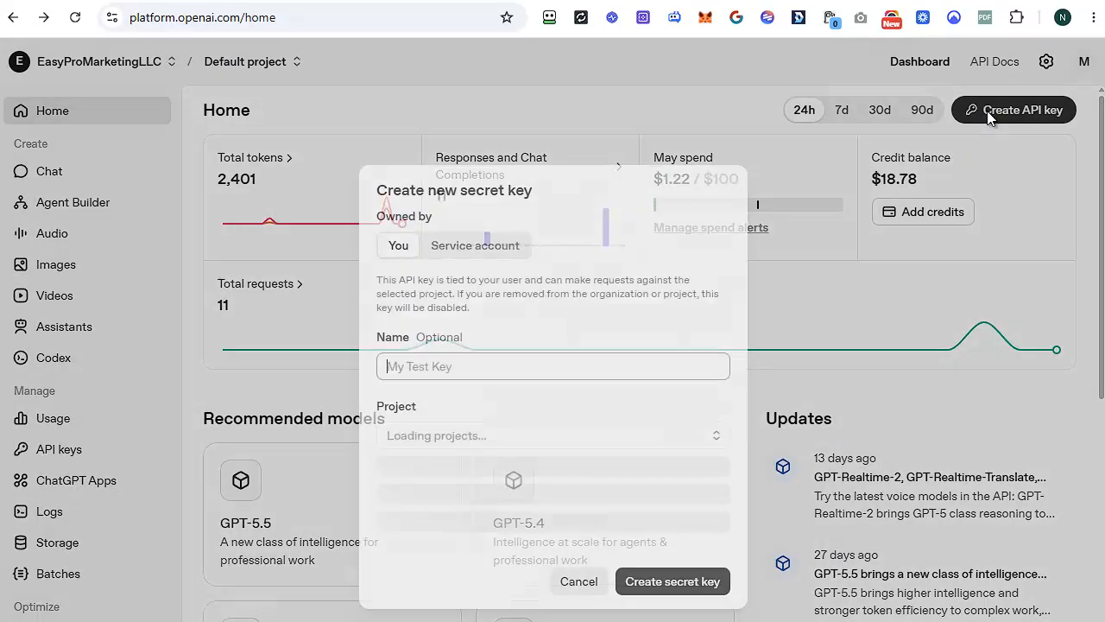
pyautogui.click(390, 371)
pyautogui.write('AIWhereYouWork Extensions')
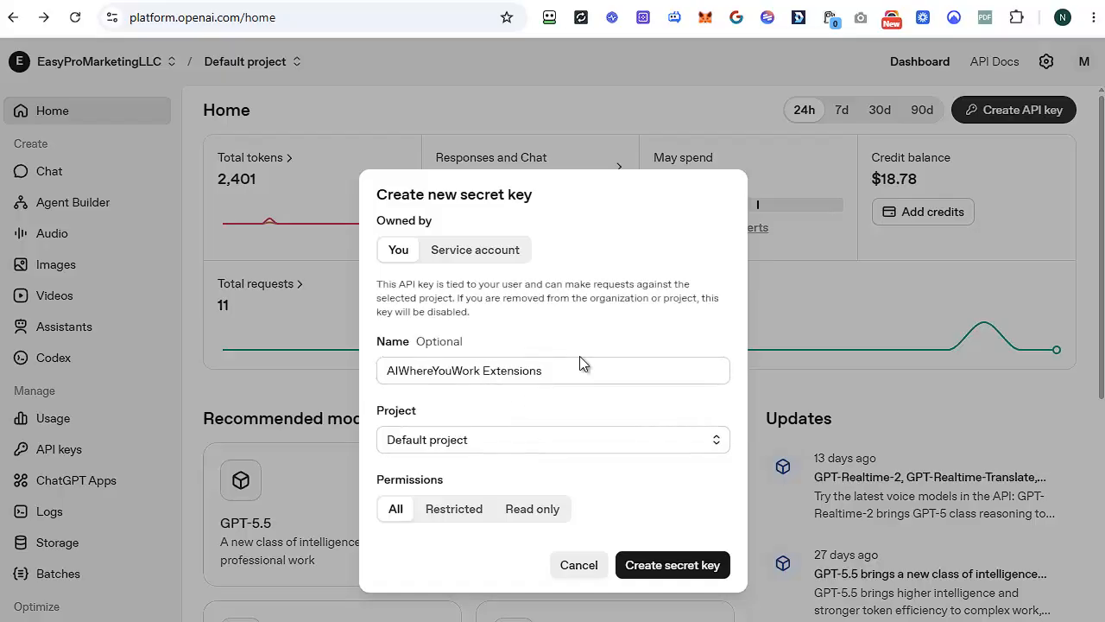
pyautogui.click(671, 561)
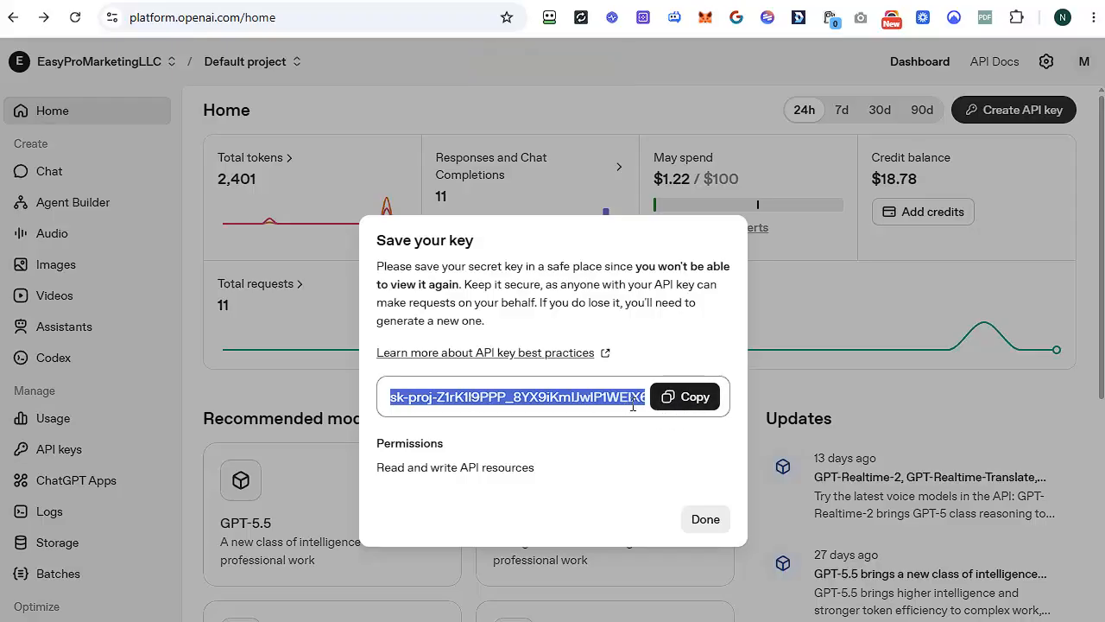
# Copy the newly generated OpenAI secret key and close the key dialog
pyautogui.click(689, 405)
pyautogui.click(694, 403)
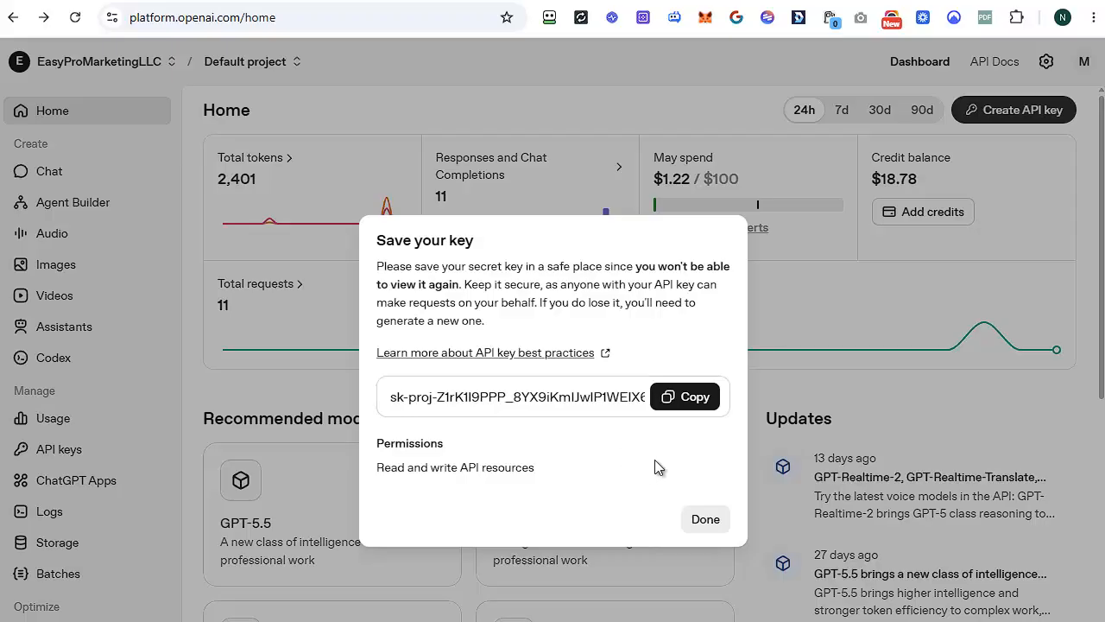
pyautogui.click(705, 520)
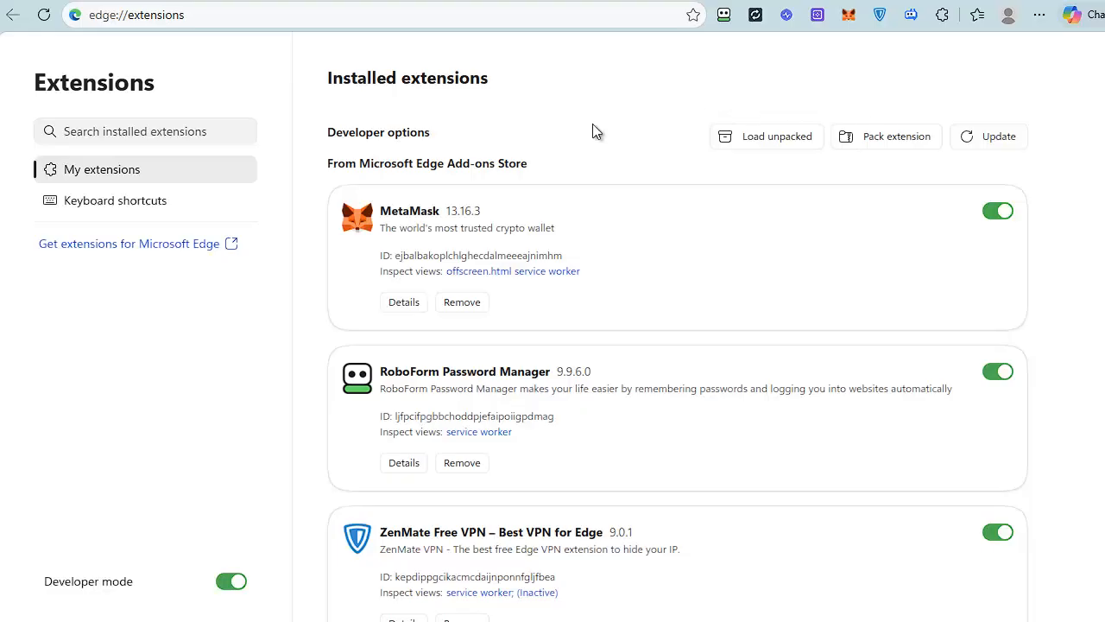
# In Edge, paste the OpenAI API key into the Repurpose extension's settings and save them
pyautogui.click(756, 16)
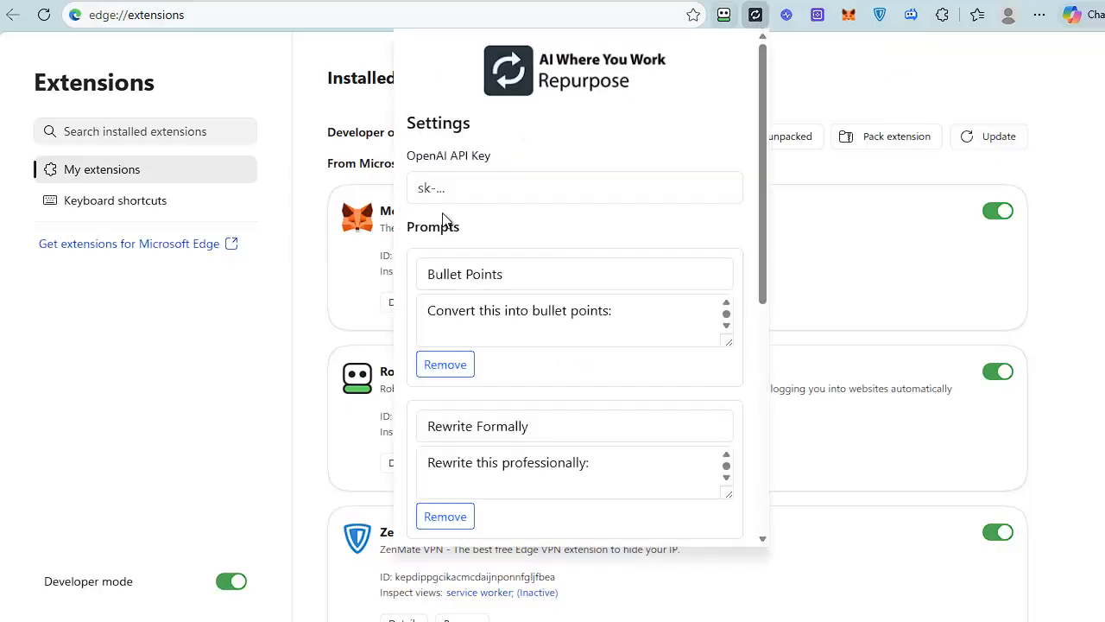
pyautogui.click(505, 185)
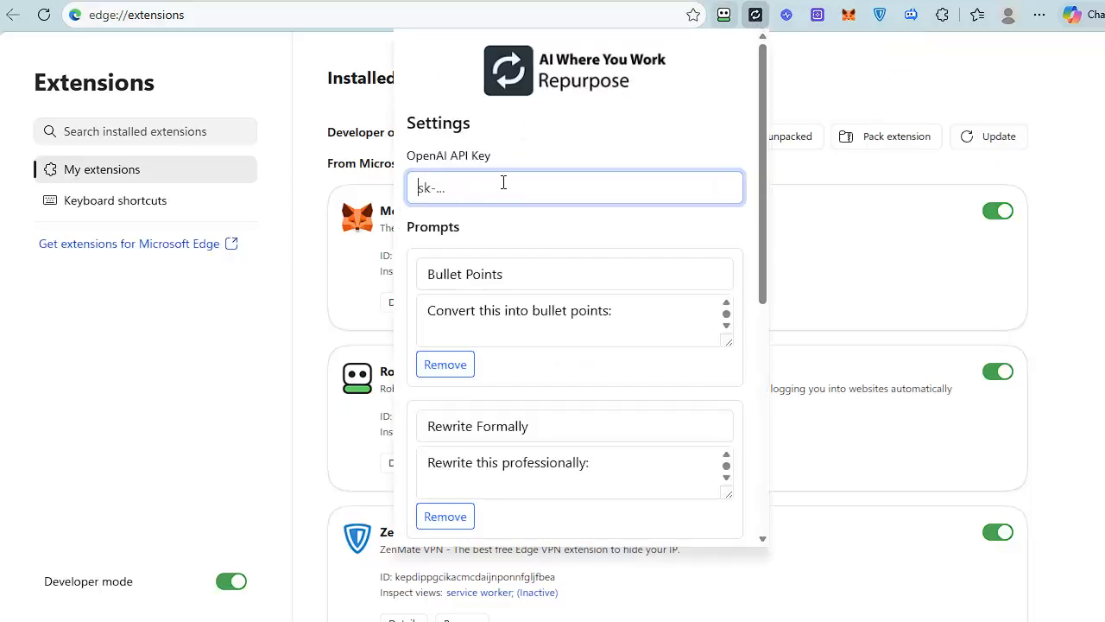
pyautogui.hotkey('ctrl', 'v')
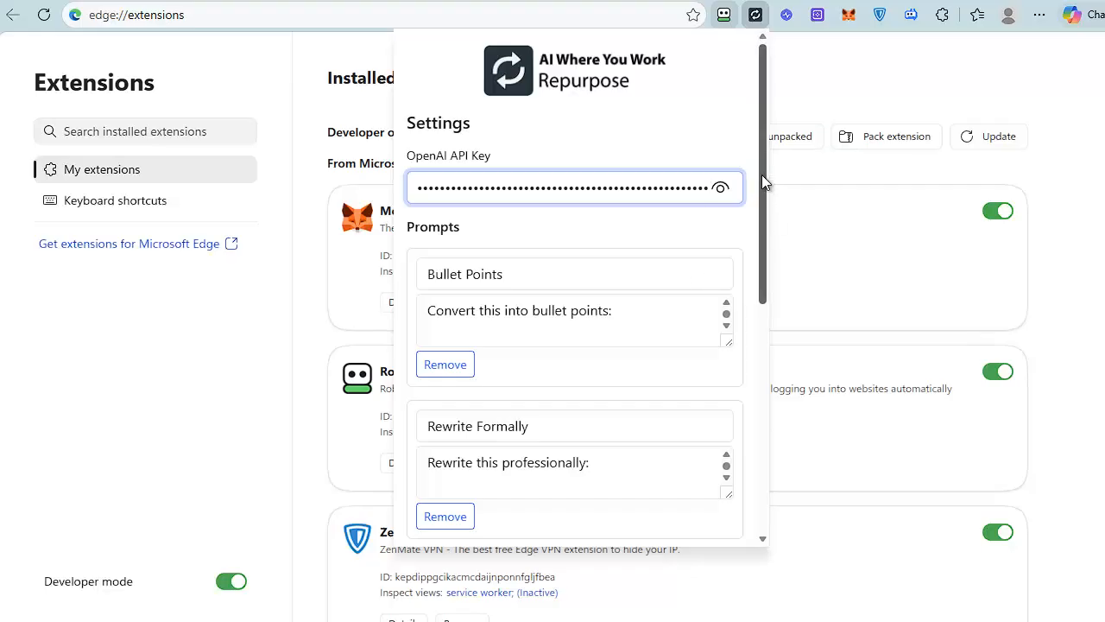
pyautogui.moveTo(761, 174); pyautogui.dragTo(769, 432)
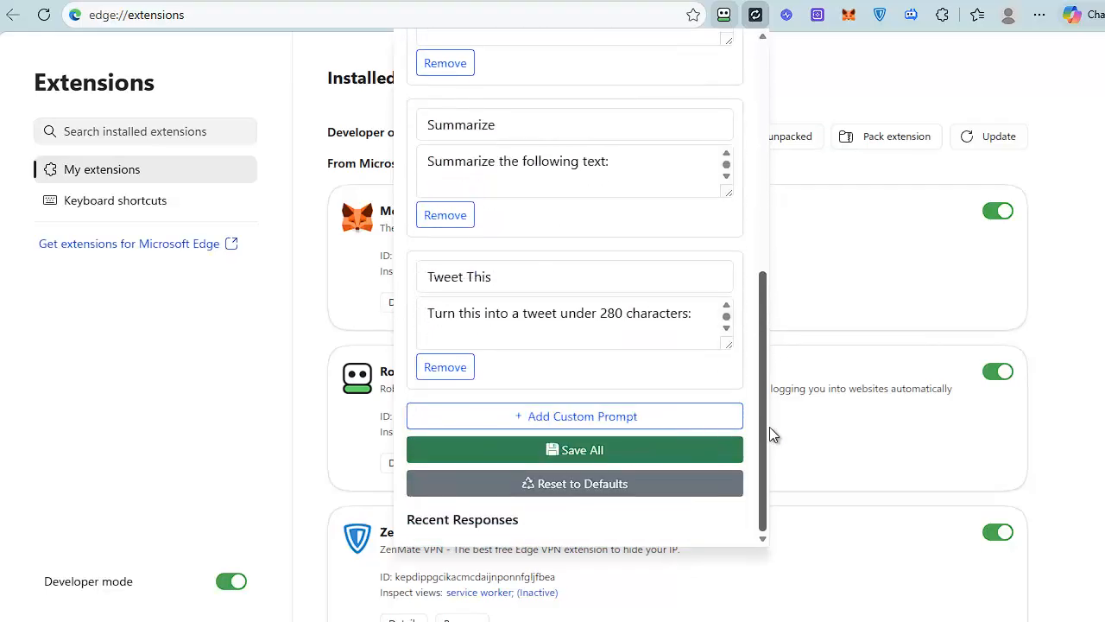
pyautogui.click(592, 449)
pyautogui.moveTo(764, 287); pyautogui.dragTo(757, 49)
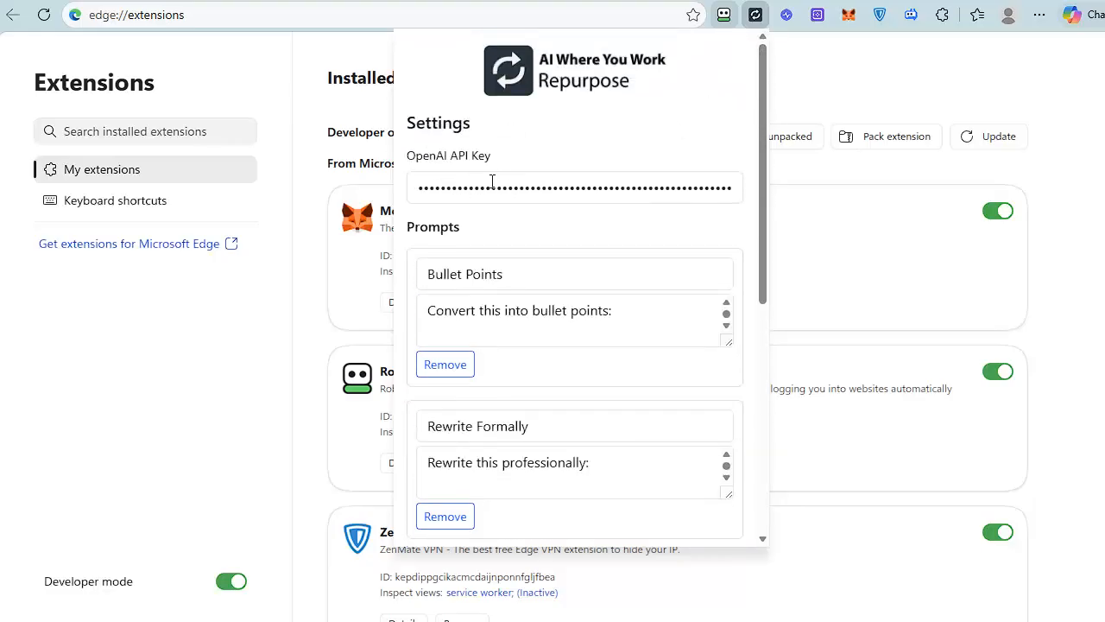
pyautogui.click(792, 104)
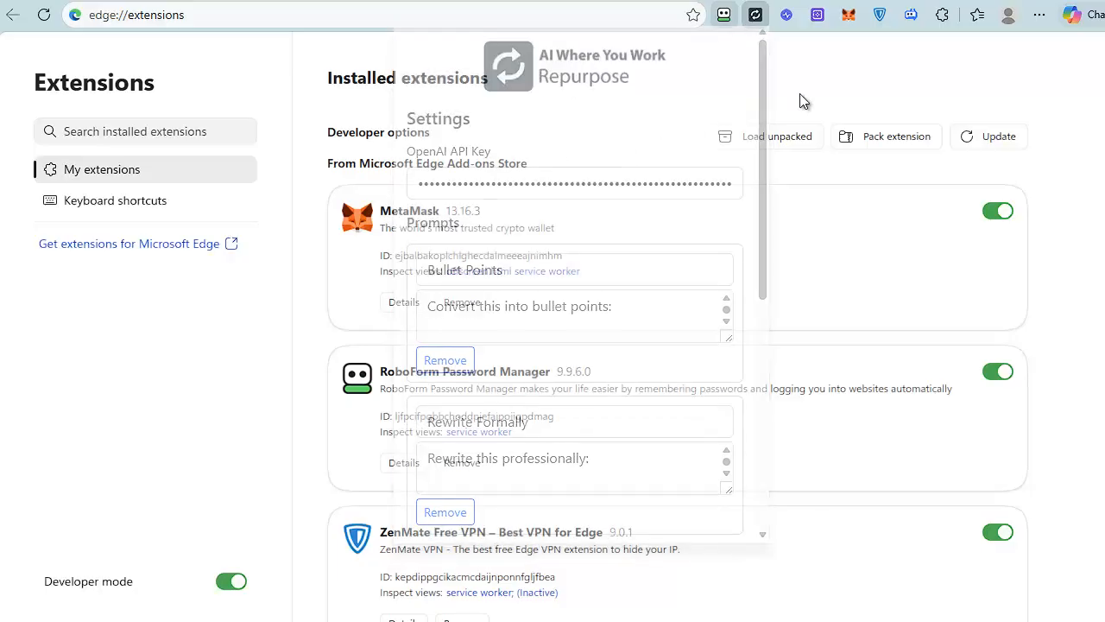
# Paste the OpenAI API key into the VibeCheck extension and save it
pyautogui.click(788, 19)
pyautogui.click(613, 178)
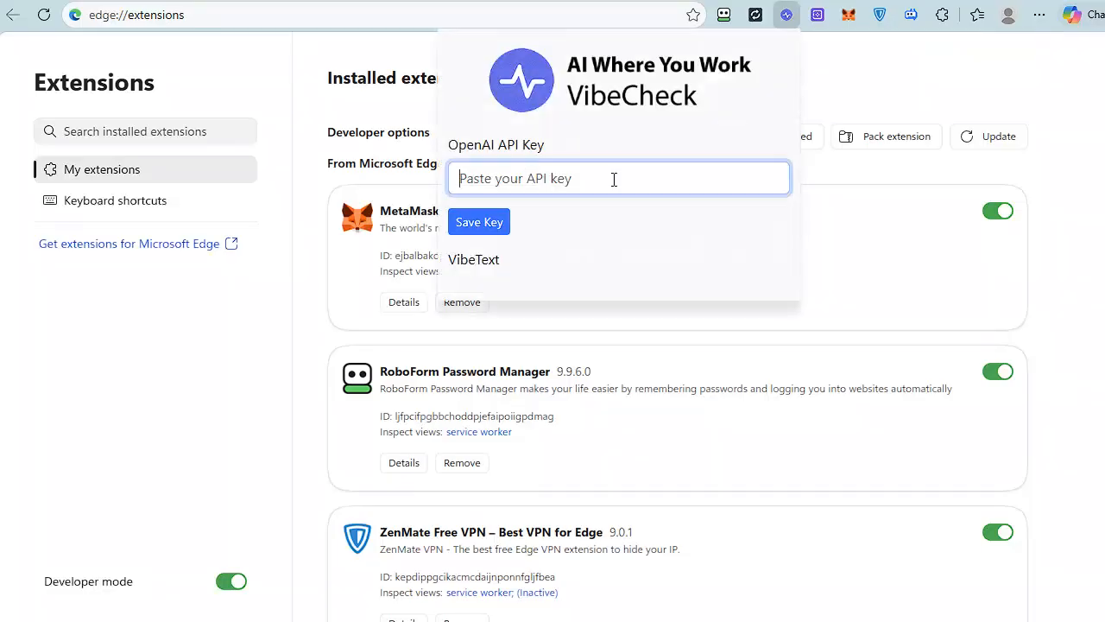
pyautogui.hotkey('ctrl', 'v')
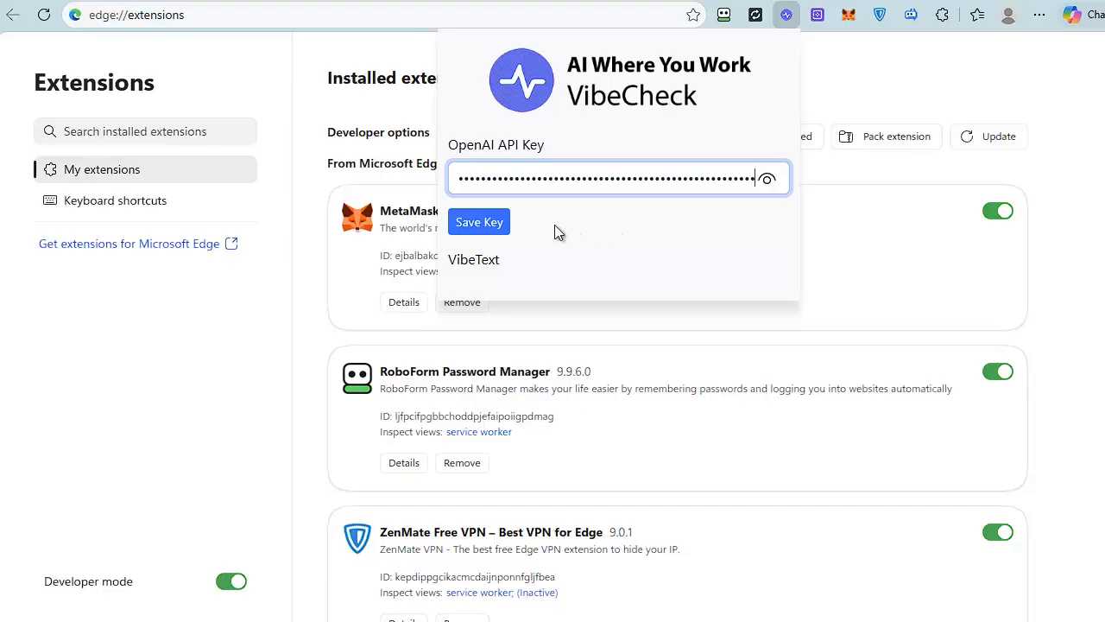
pyautogui.click(481, 231)
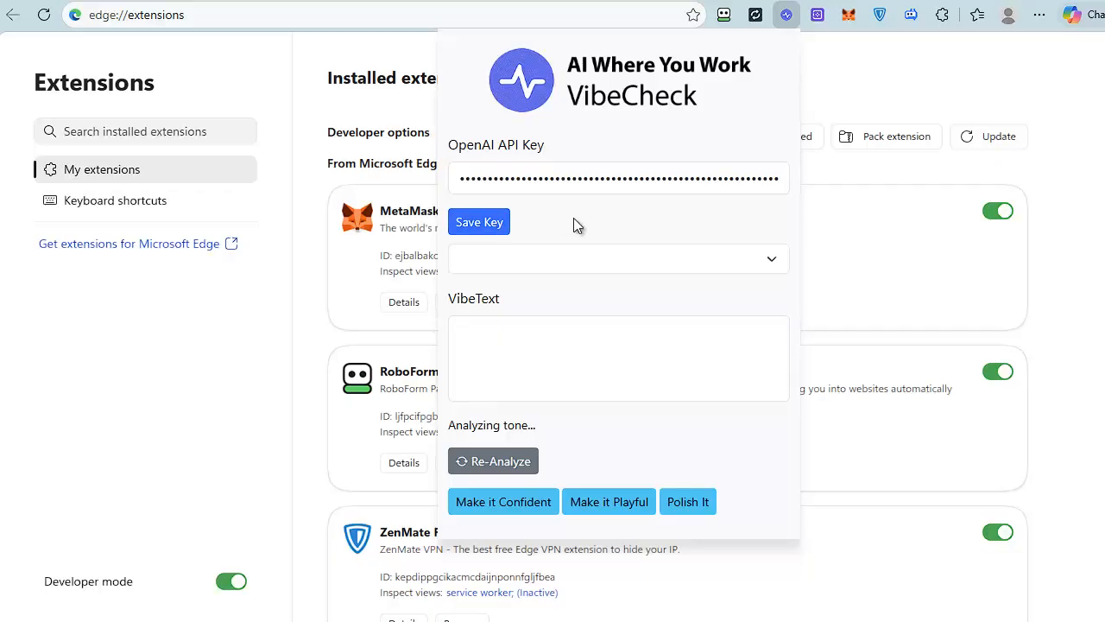
pyautogui.click(954, 76)
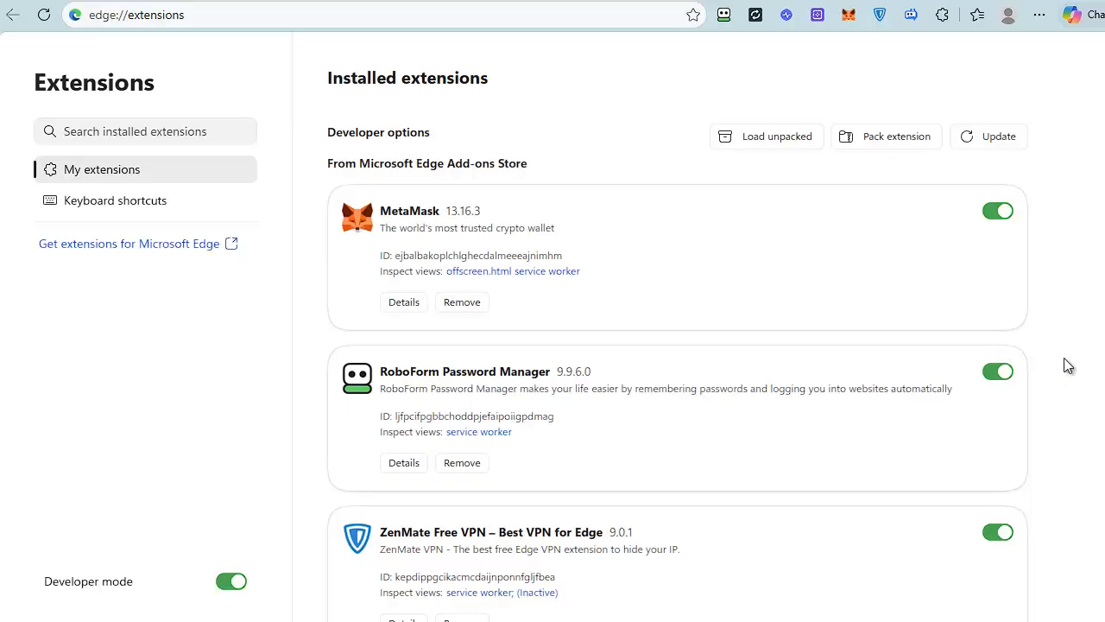
# Review the AI Where You Work entries among the extensions from other sources and open Repurpose from the toolbar
pyautogui.scroll(-6, 1064, 358)
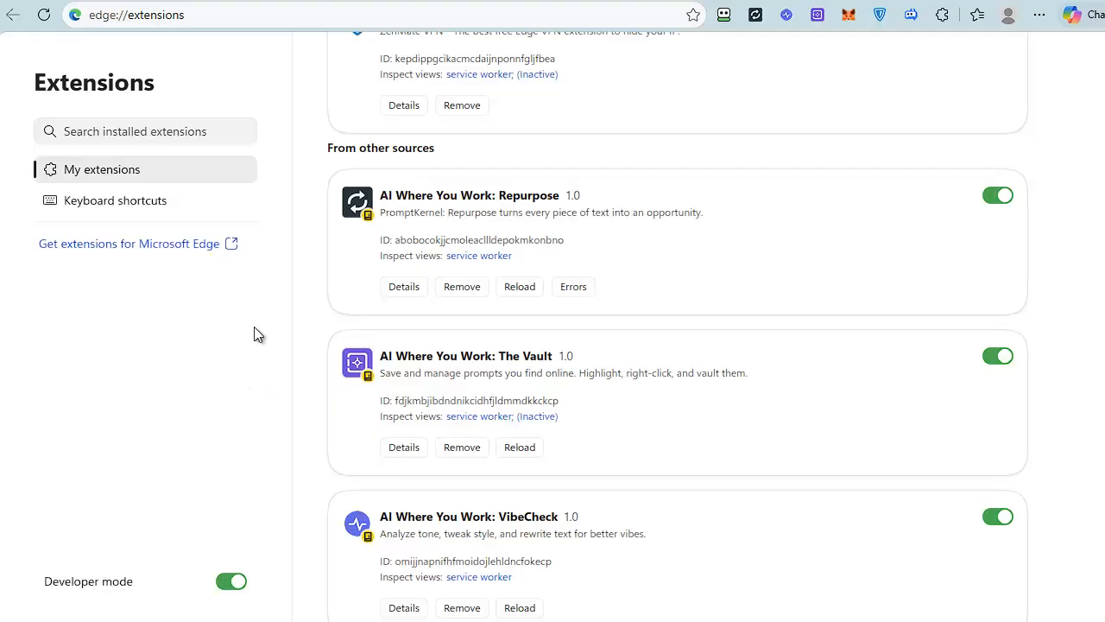
pyautogui.click(757, 18)
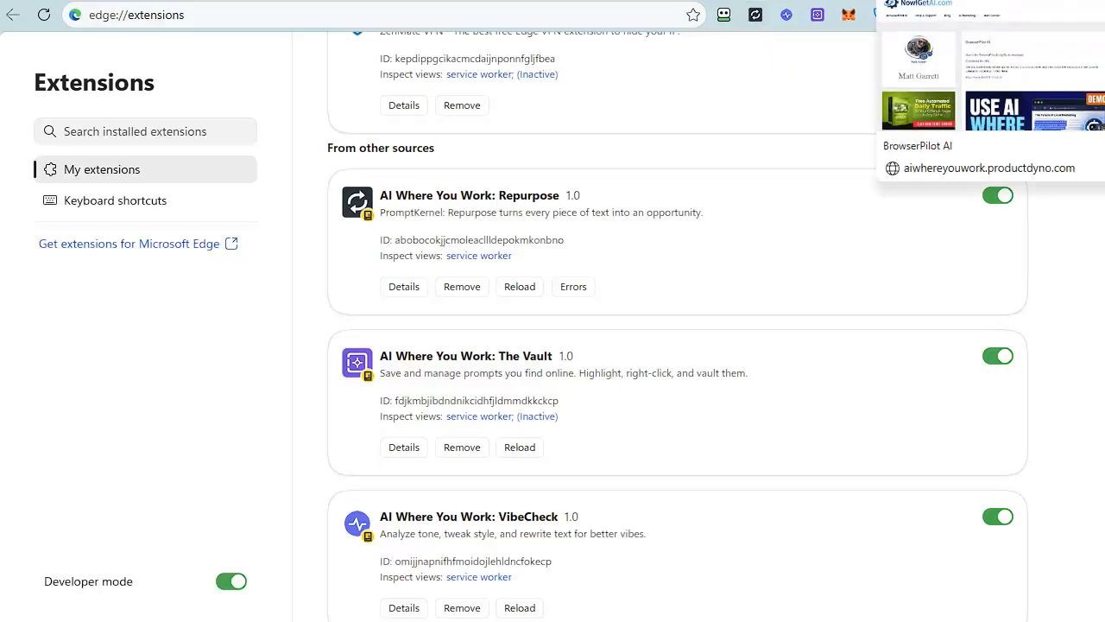